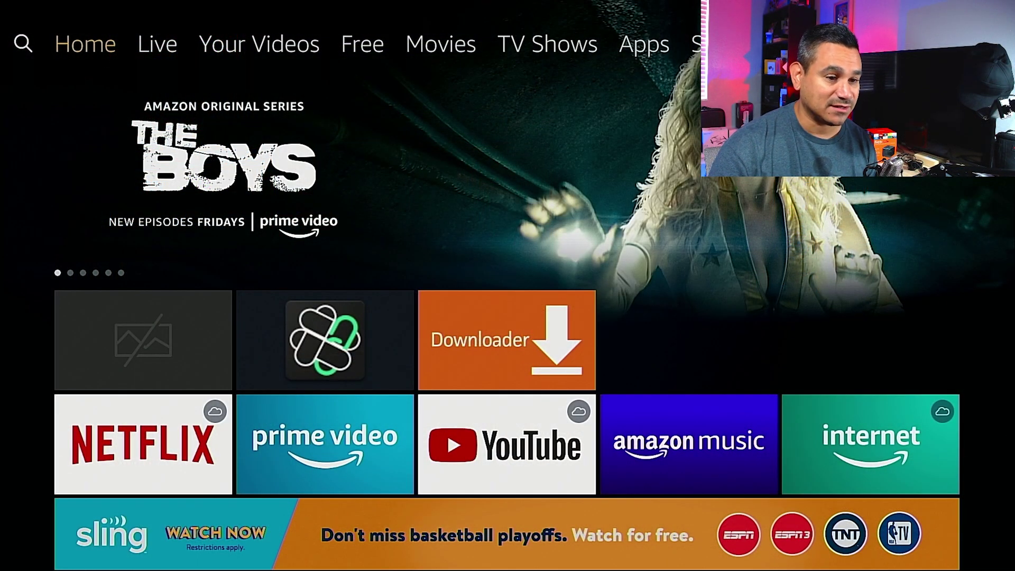
# Step: Browse the Recent row past Amazon Music and Hulu, then open the full Your Apps & Channels grid
pyautogui.press('Down')
pyautogui.press('Down')
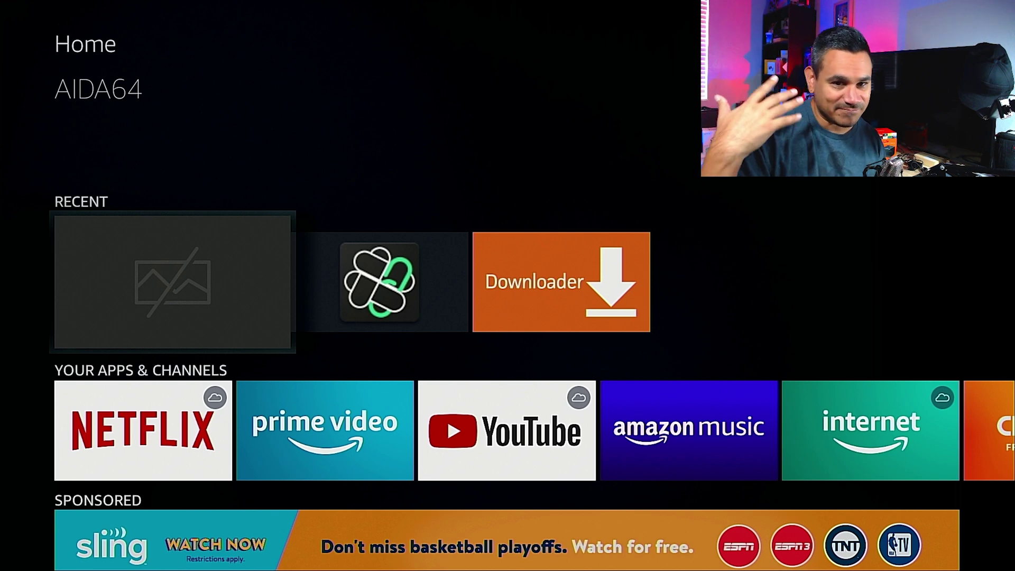
pyautogui.press('Up')
pyautogui.press('Up')
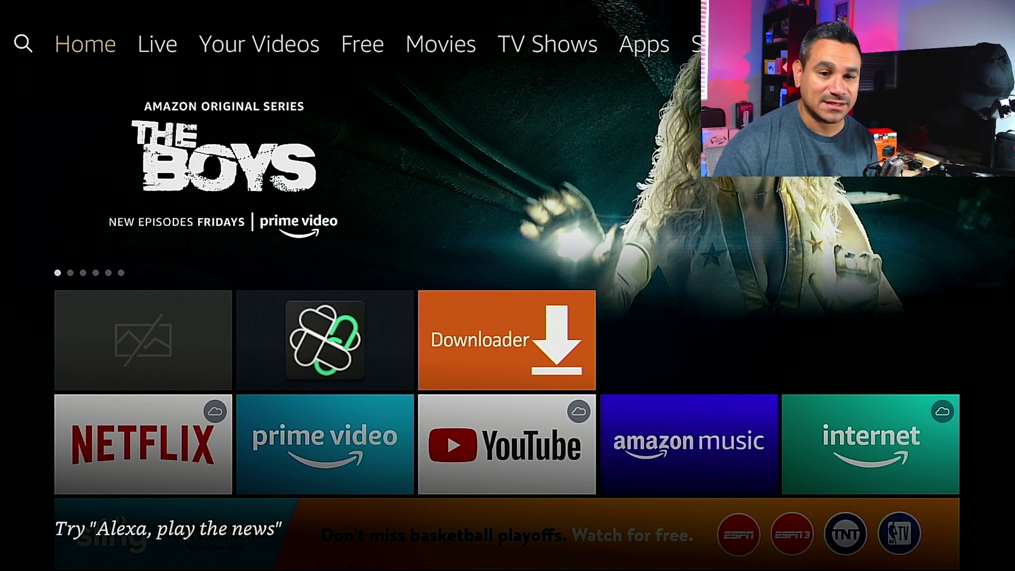
pyautogui.press('Down')
pyautogui.press('Down')
pyautogui.press('Right')
pyautogui.press('Right')
pyautogui.press('Down')
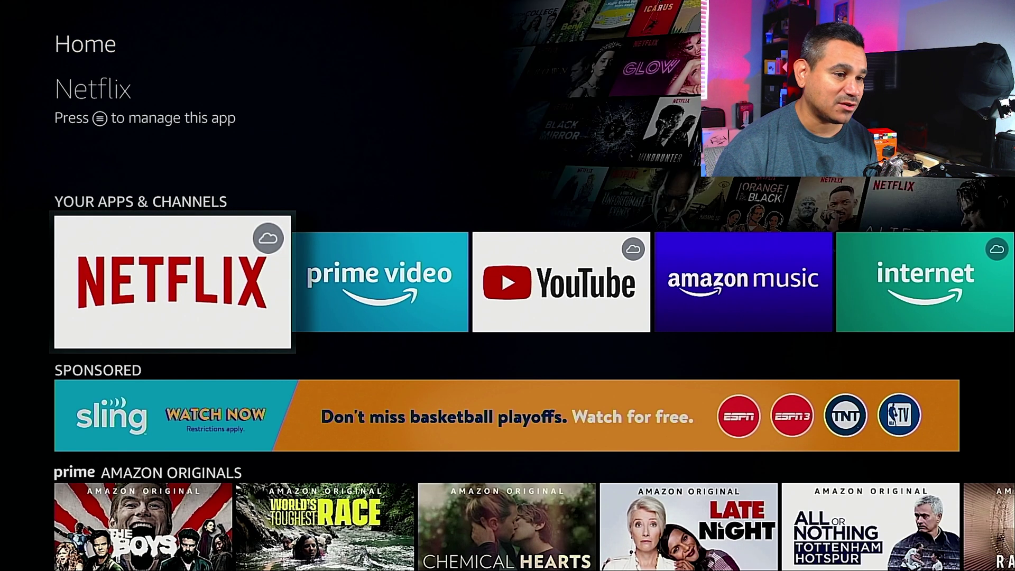
pyautogui.press('Right')
pyautogui.press('Right')
pyautogui.press('Right')
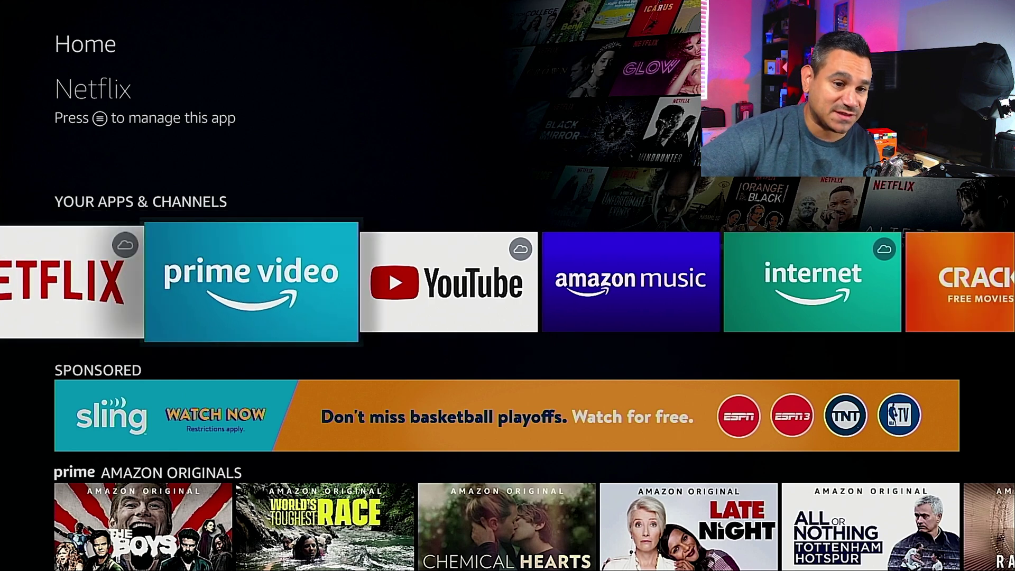
pyautogui.press('Right')
pyautogui.press('Right')
pyautogui.press('Right')
pyautogui.press('Right')
pyautogui.press('Right')
pyautogui.press('Right')
pyautogui.press('Right')
pyautogui.press('Right')
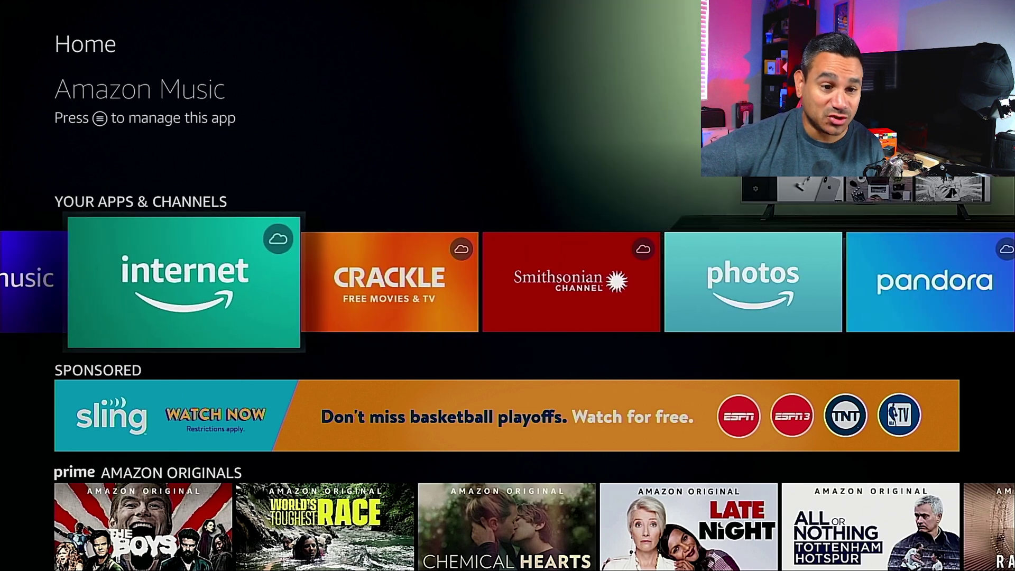
pyautogui.press('Right')
pyautogui.press('Right')
pyautogui.press('Right')
pyautogui.press('Right')
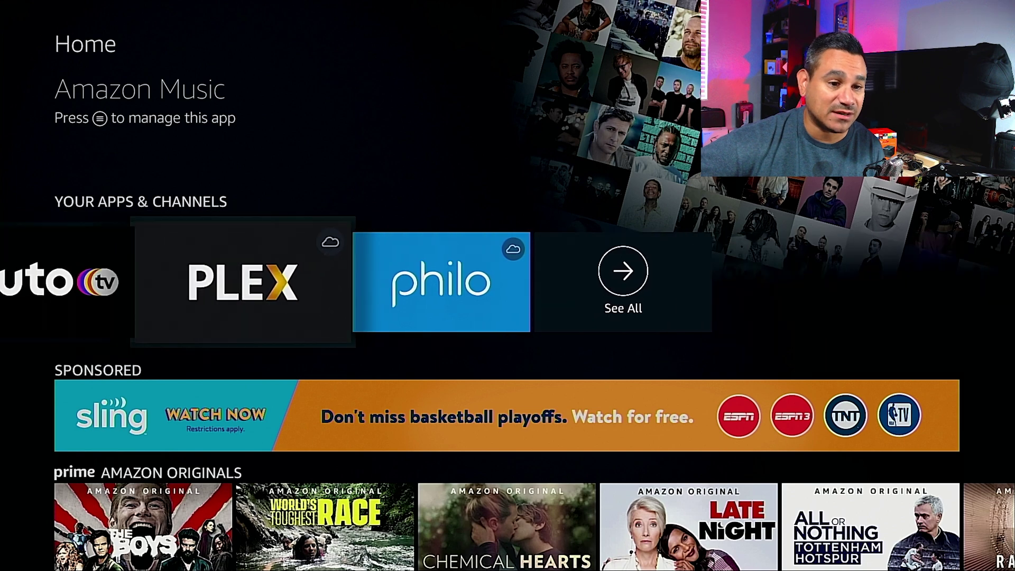
pyautogui.press('Return')
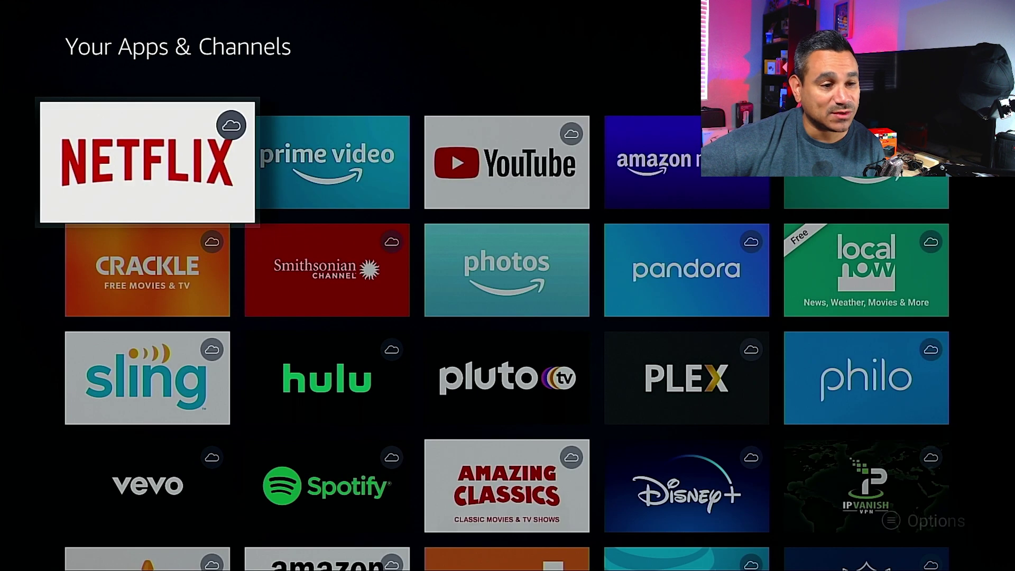
pyautogui.press('Right')
pyautogui.press('Right')
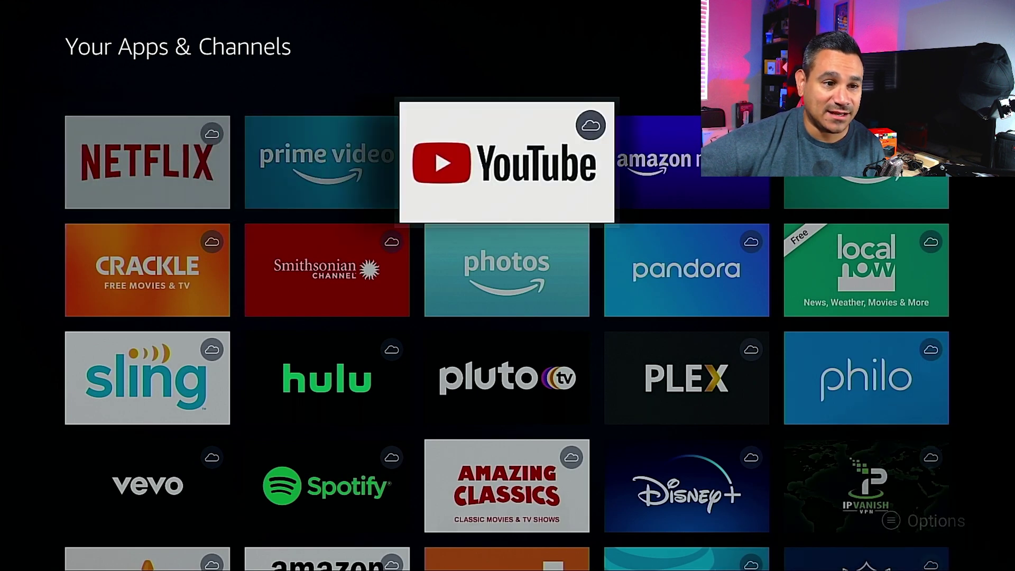
pyautogui.press('Left')
pyautogui.press('Right')
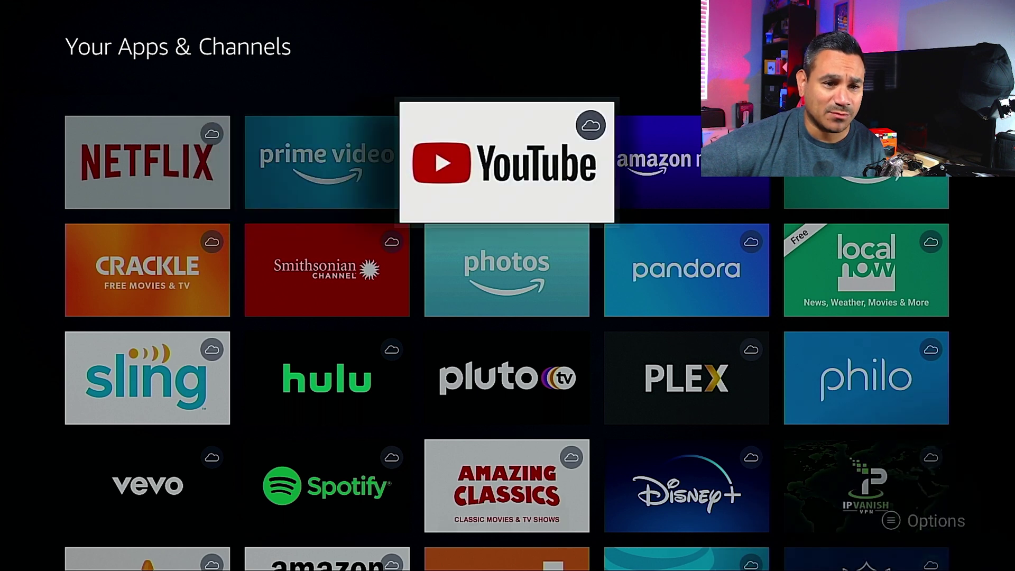
pyautogui.press('Right')
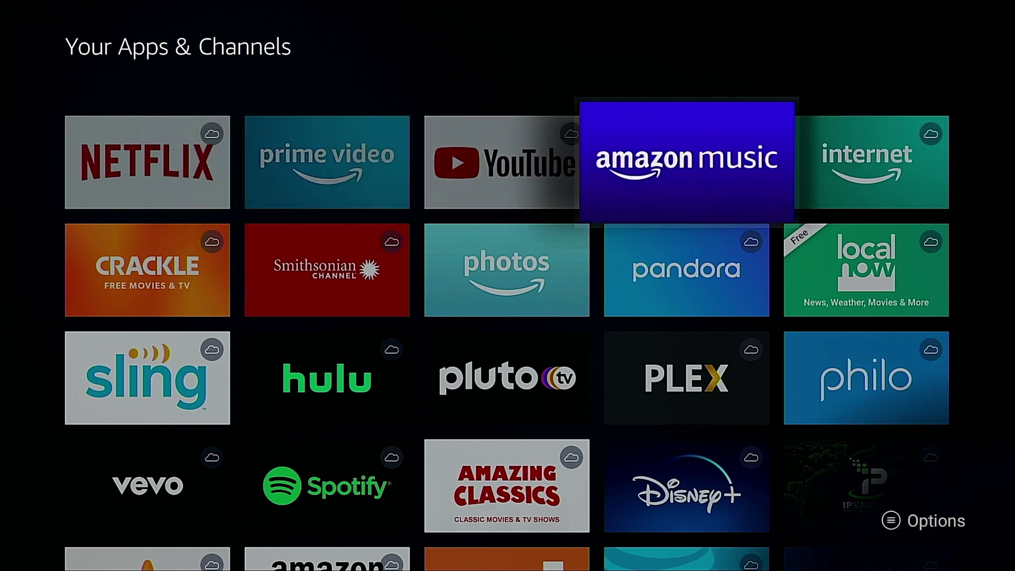
pyautogui.press('Right')
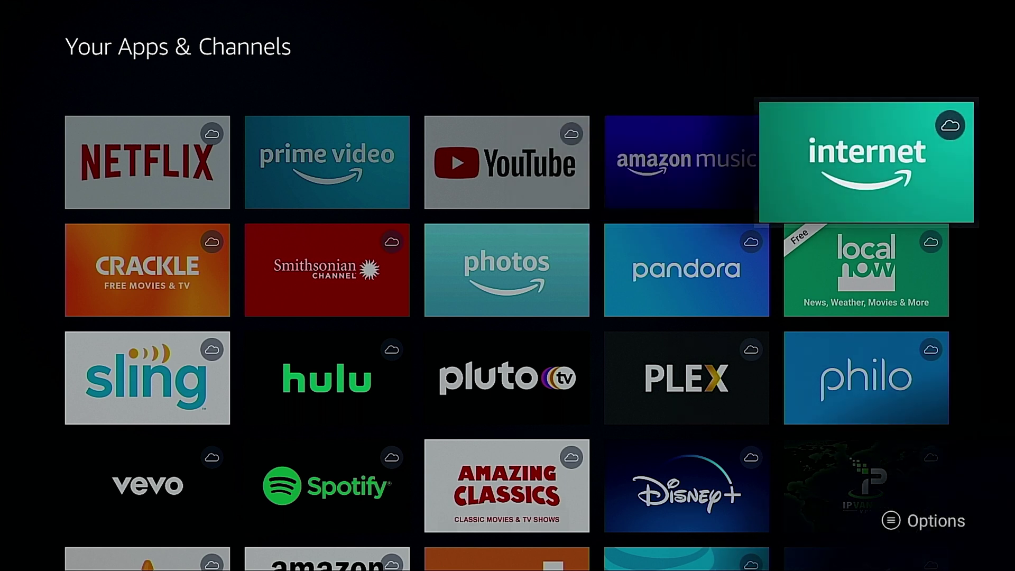
pyautogui.press('Left')
pyautogui.press('Right')
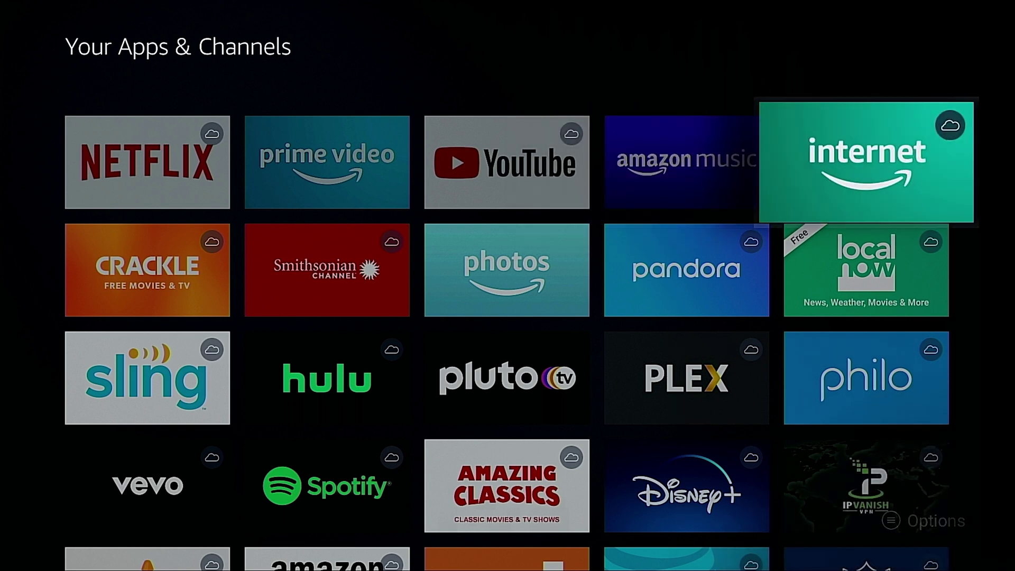
pyautogui.press('Left')
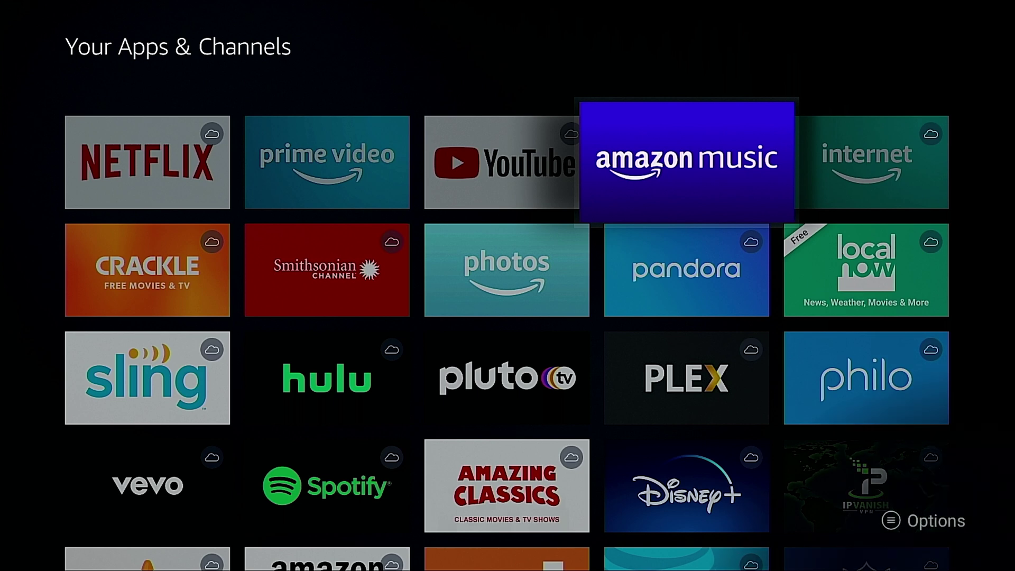
pyautogui.press('Down')
pyautogui.press('Left')
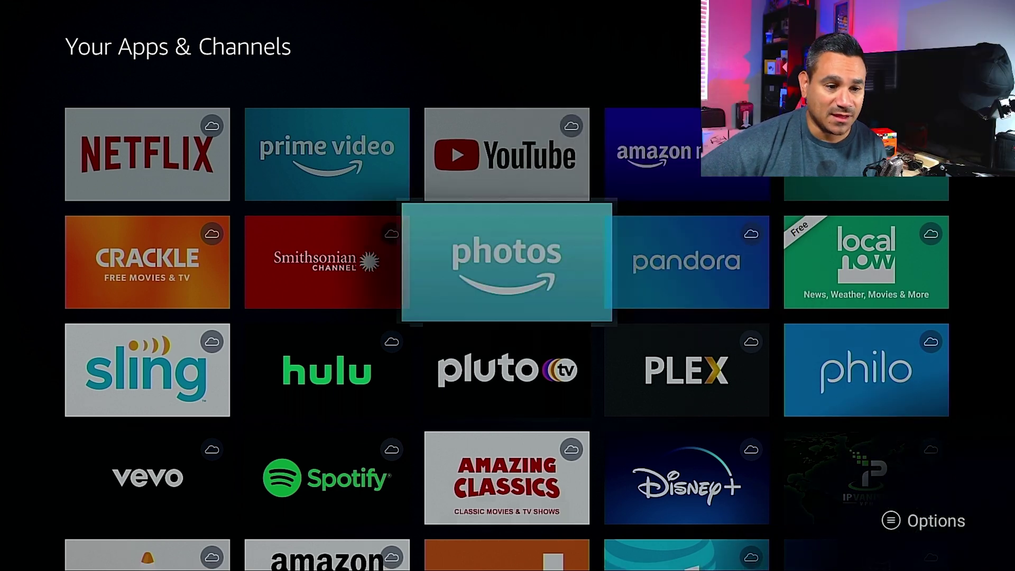
pyautogui.press('Down')
pyautogui.press('Down')
pyautogui.press('Down')
pyautogui.press('Left')
pyautogui.press('Right')
pyautogui.press('Up')
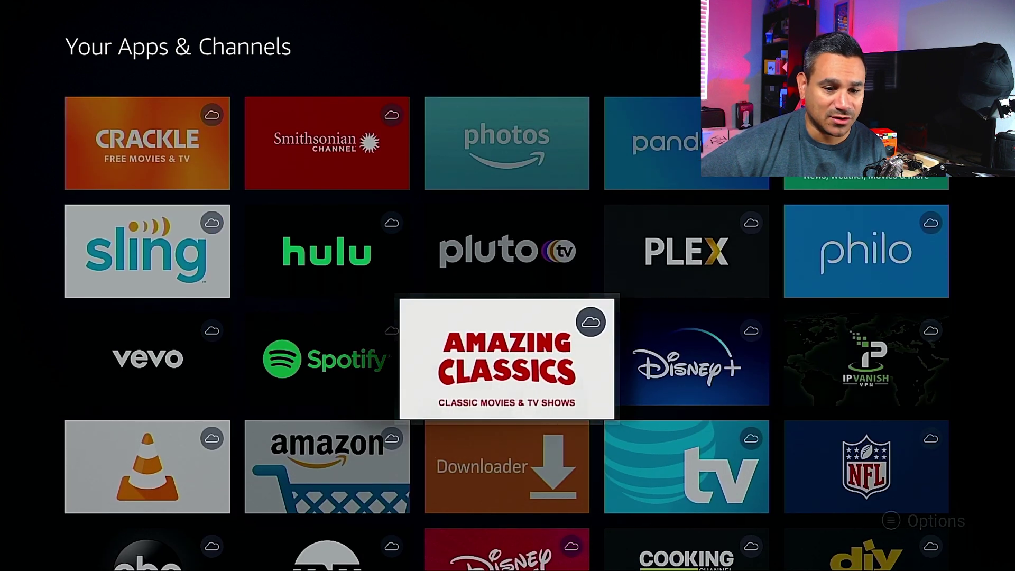
pyautogui.press('Down')
pyautogui.press('Down')
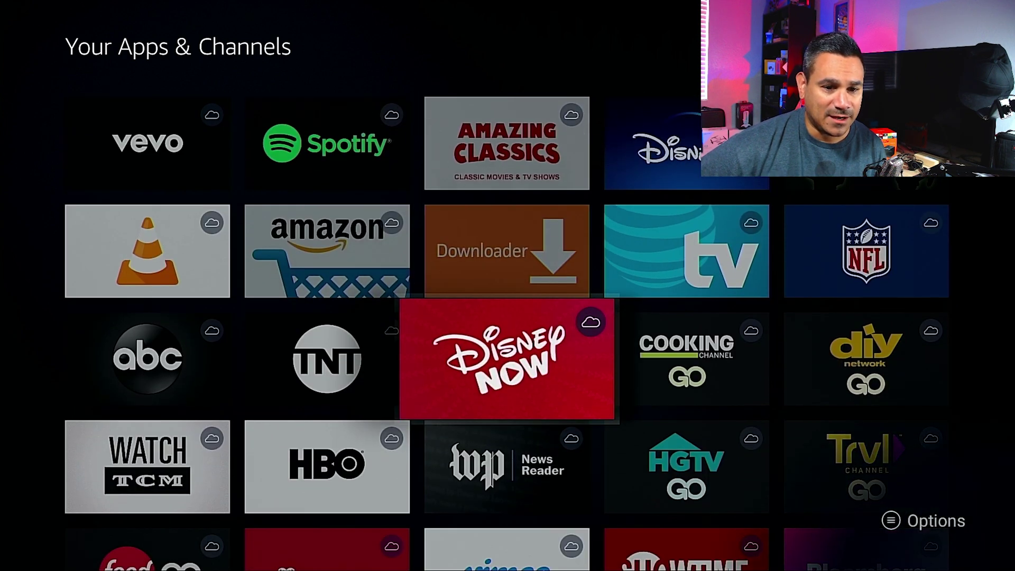
pyautogui.press('Down')
pyautogui.press('Down')
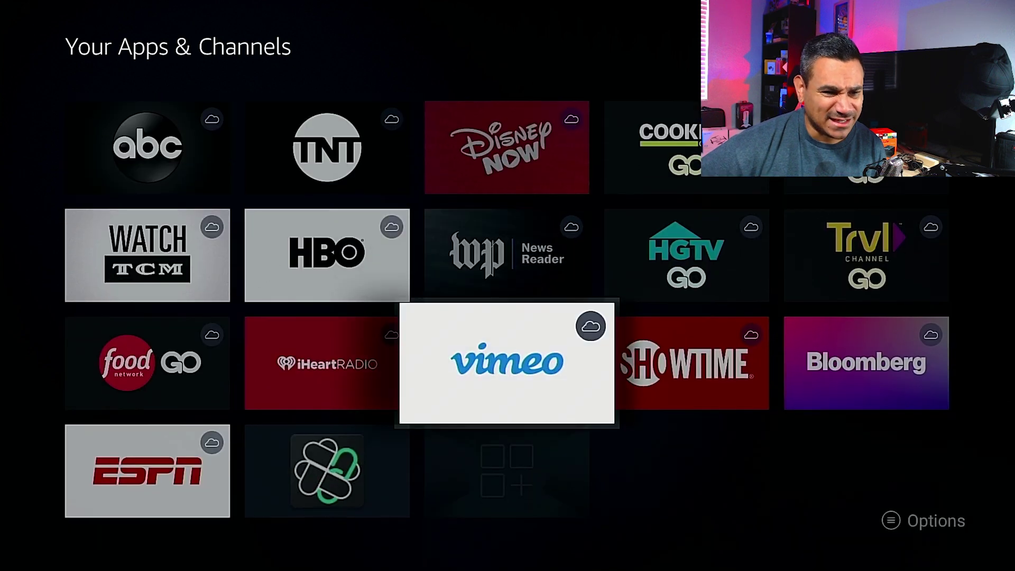
pyautogui.press('Up')
pyautogui.press('Left')
pyautogui.press('Up')
pyautogui.press('Up')
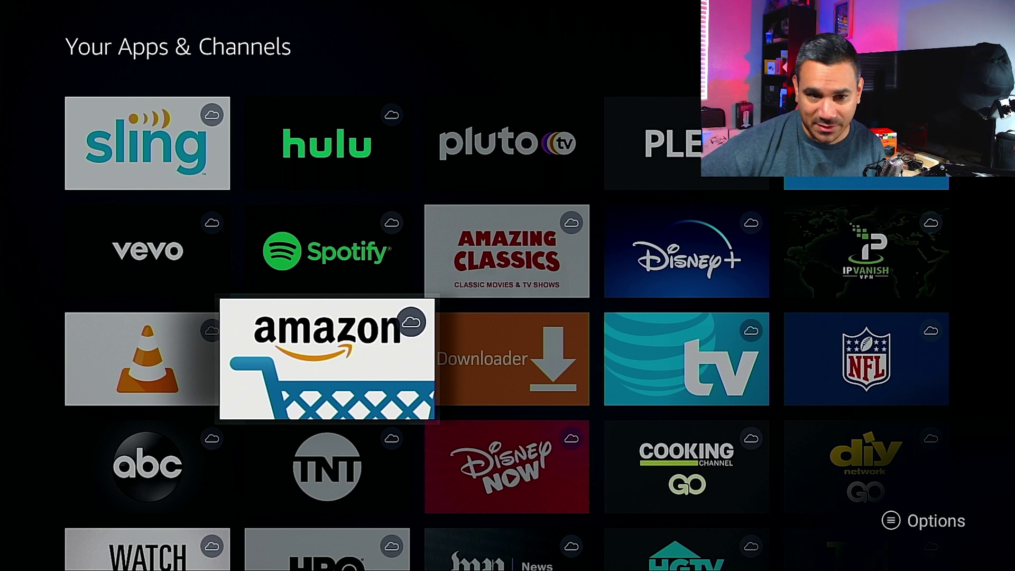
pyautogui.press('Up')
pyautogui.press('Up')
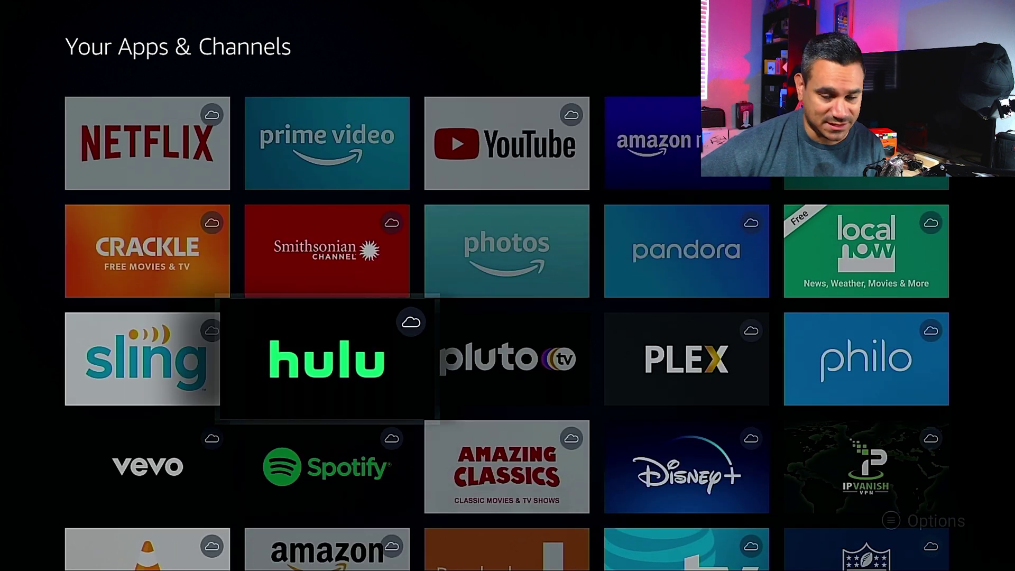
pyautogui.press('Right')
pyautogui.press('Right')
pyautogui.press('Right')
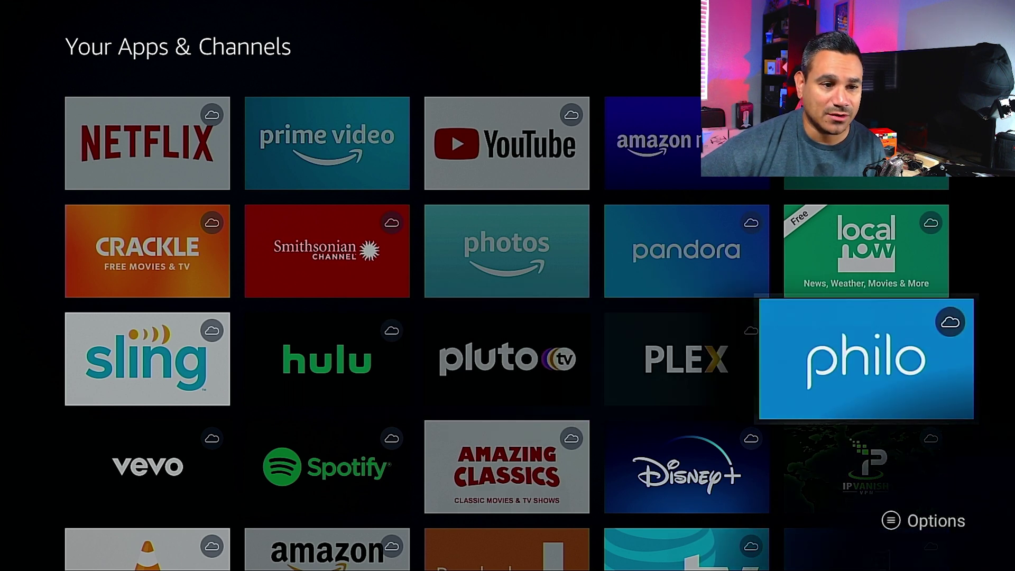
pyautogui.press('Left')
pyautogui.press('Left')
pyautogui.press('Left')
pyautogui.press('Left')
pyautogui.press('Down')
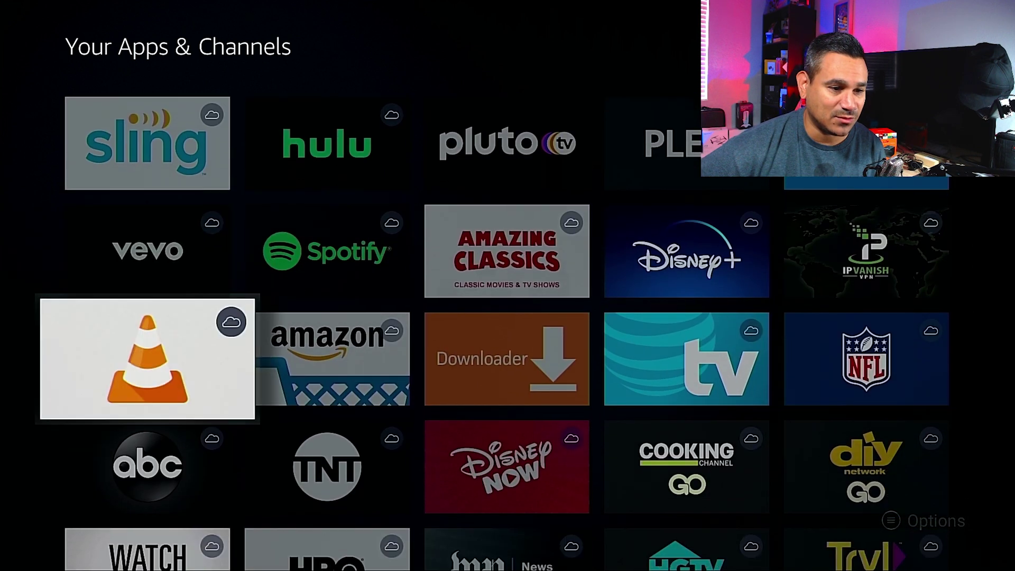
pyautogui.press('Right')
pyautogui.press('Right')
pyautogui.press('Down')
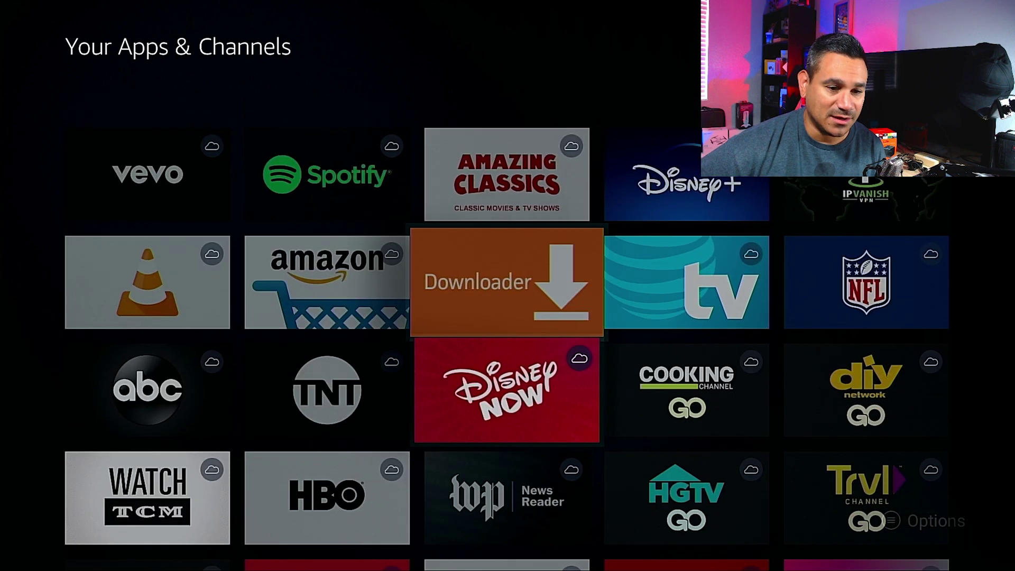
pyautogui.press('Menu')
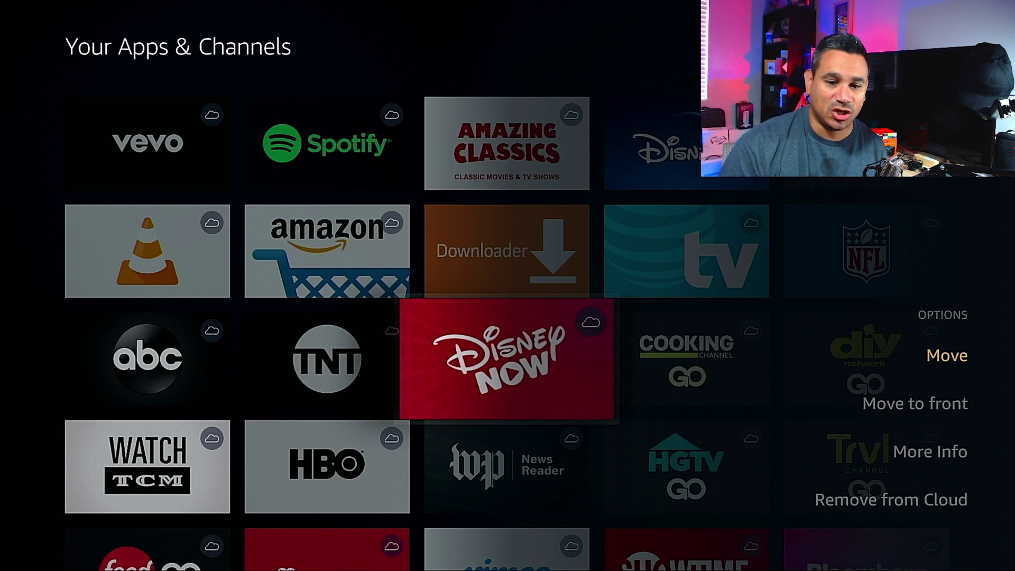
# Step: Remove DisneyNOW from the cloud and confirm Remove from Cloud
pyautogui.press('Return')
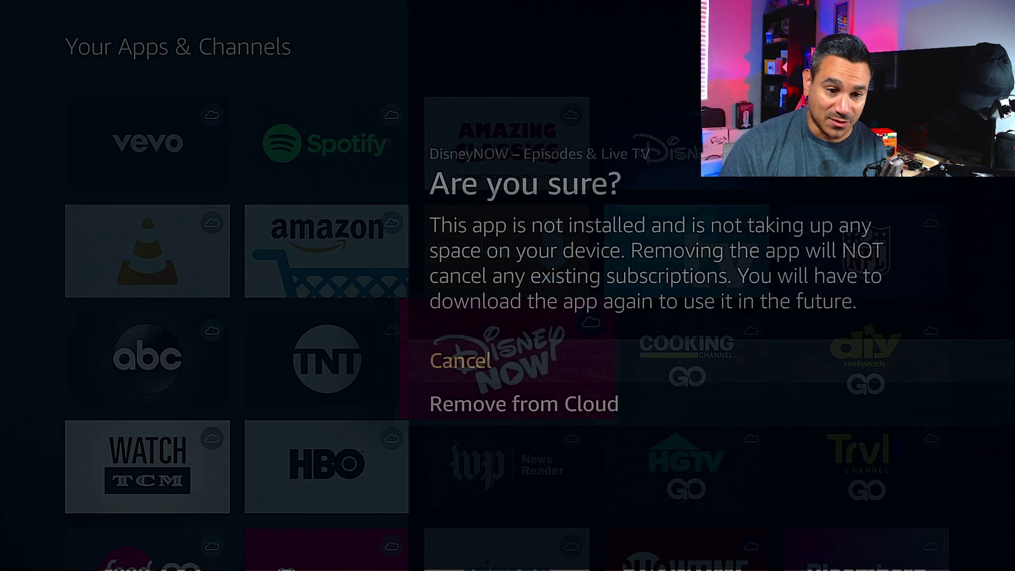
pyautogui.press('Down')
pyautogui.press('Return')
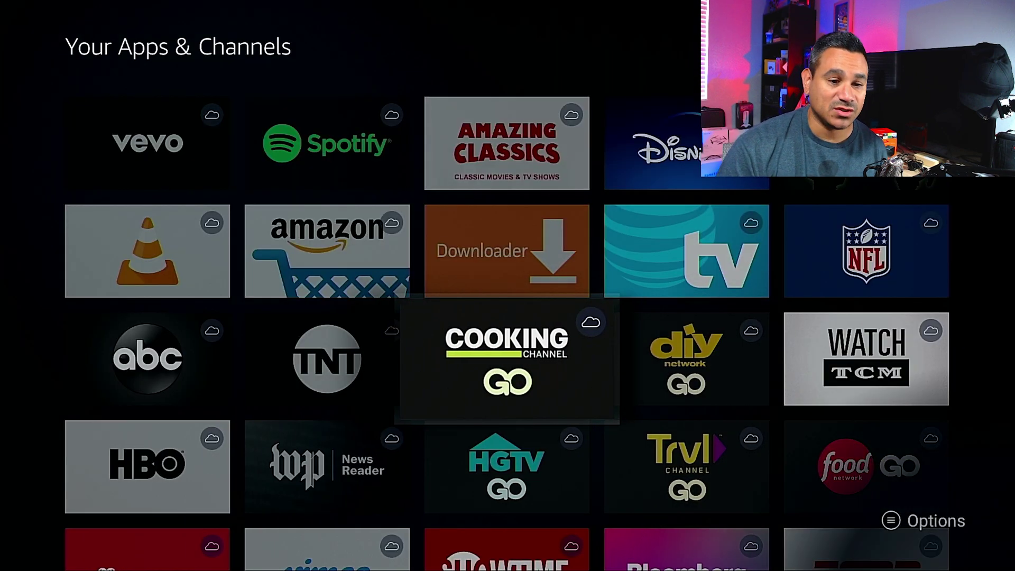
# Step: Leave the apps library and return to the Home screen's apps row
pyautogui.press('Down')
pyautogui.press('Down')
pyautogui.press('Up')
pyautogui.press('Up')
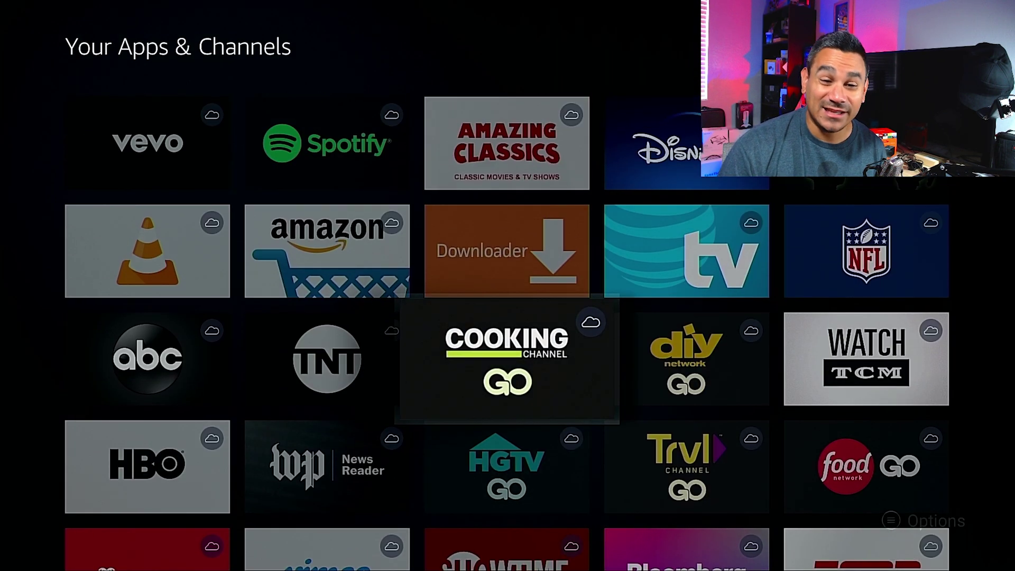
pyautogui.press('Escape')
pyautogui.press('Left')
pyautogui.press('Left')
pyautogui.press('Left')
pyautogui.press('Left')
pyautogui.press('Left')
pyautogui.press('Left')
pyautogui.press('Left')
pyautogui.press('Left')
pyautogui.press('Left')
pyautogui.press('Left')
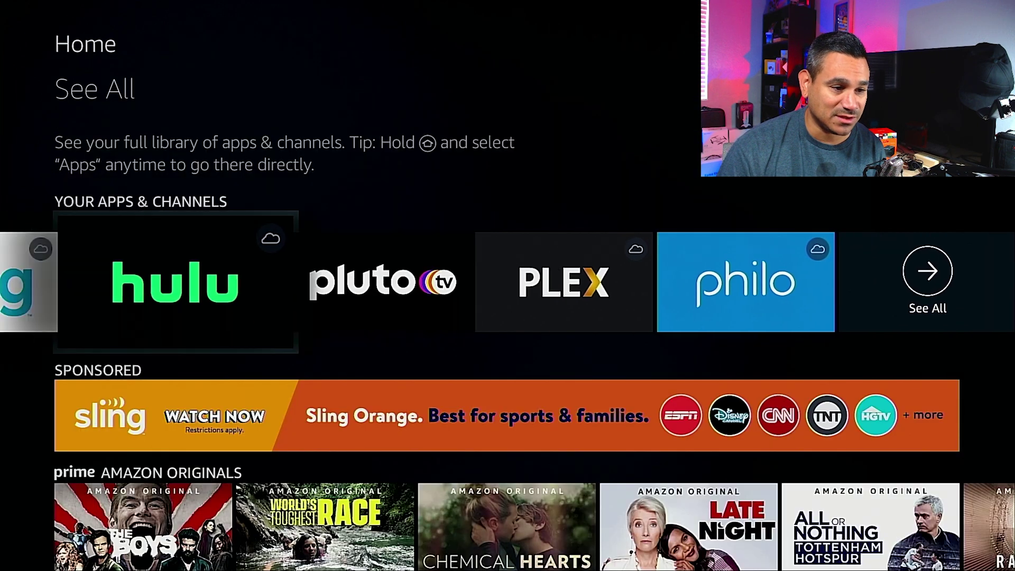
# Step: Scroll past the Sling banner through Amazon Originals, recommended movies, original series and free movies rows
pyautogui.press('Left')
pyautogui.press('Left')
pyautogui.press('Left')
pyautogui.press('Left')
pyautogui.press('Left')
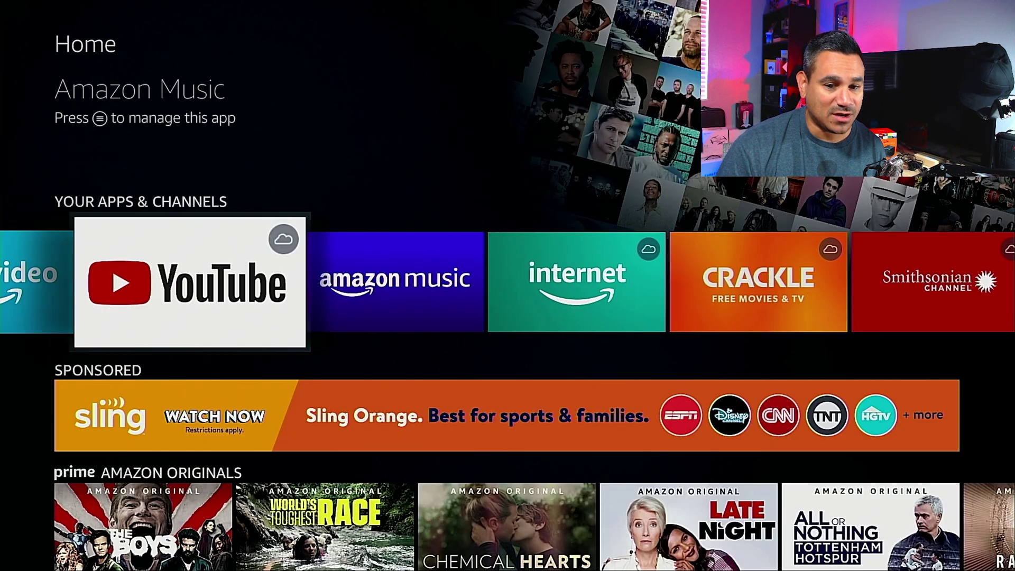
pyautogui.press('Down')
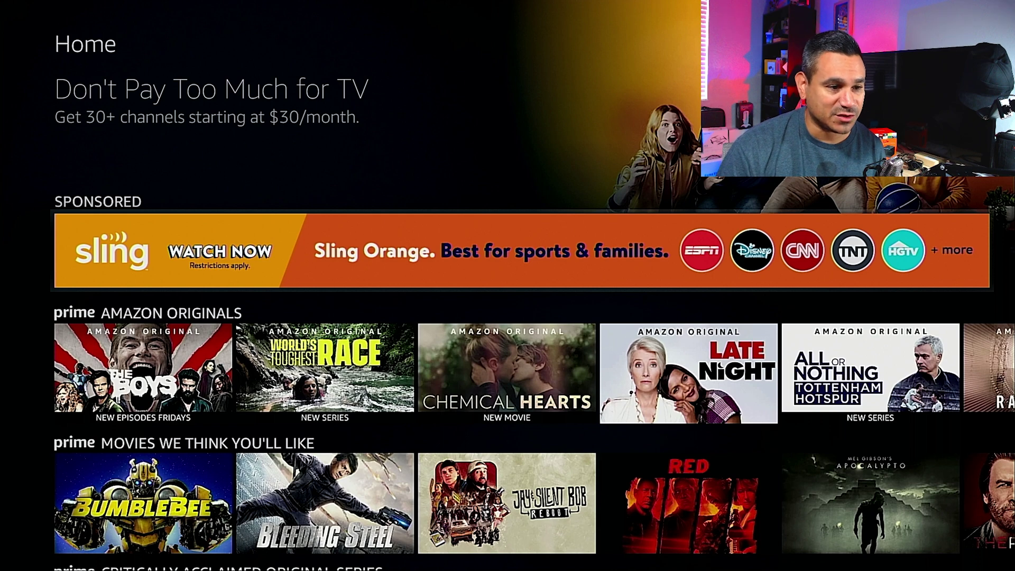
pyautogui.press('Down')
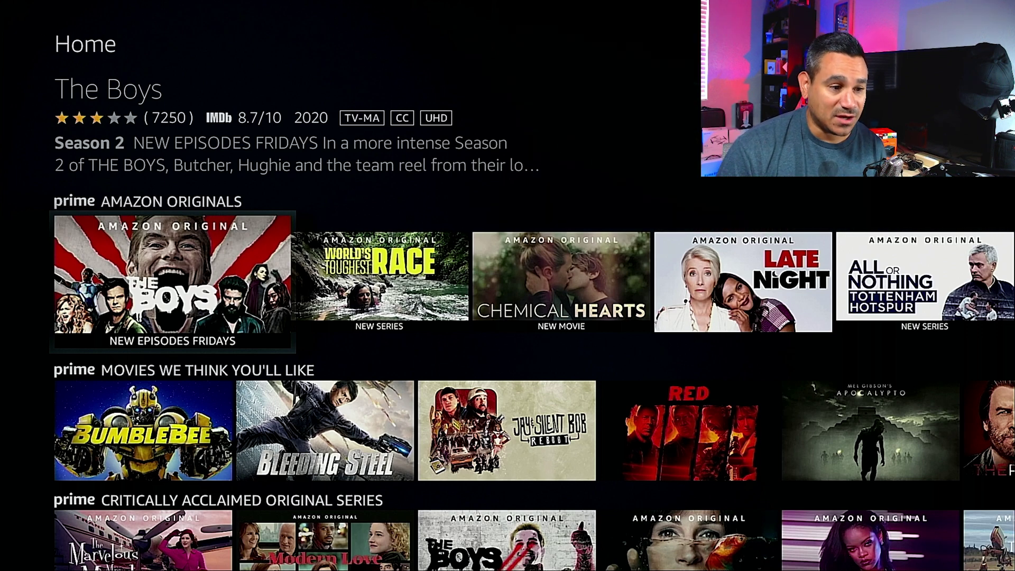
pyautogui.press('Down')
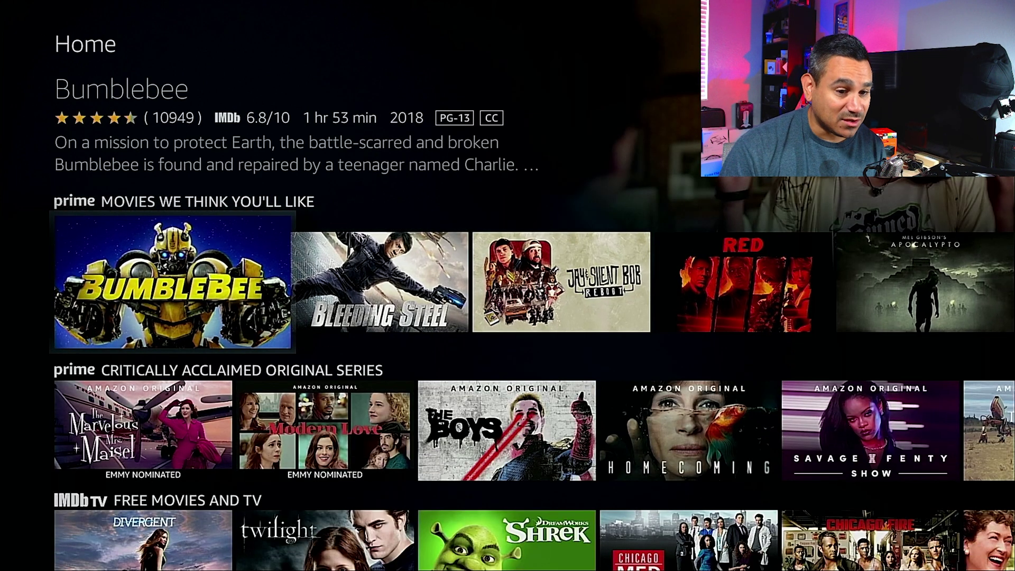
pyautogui.press('Down')
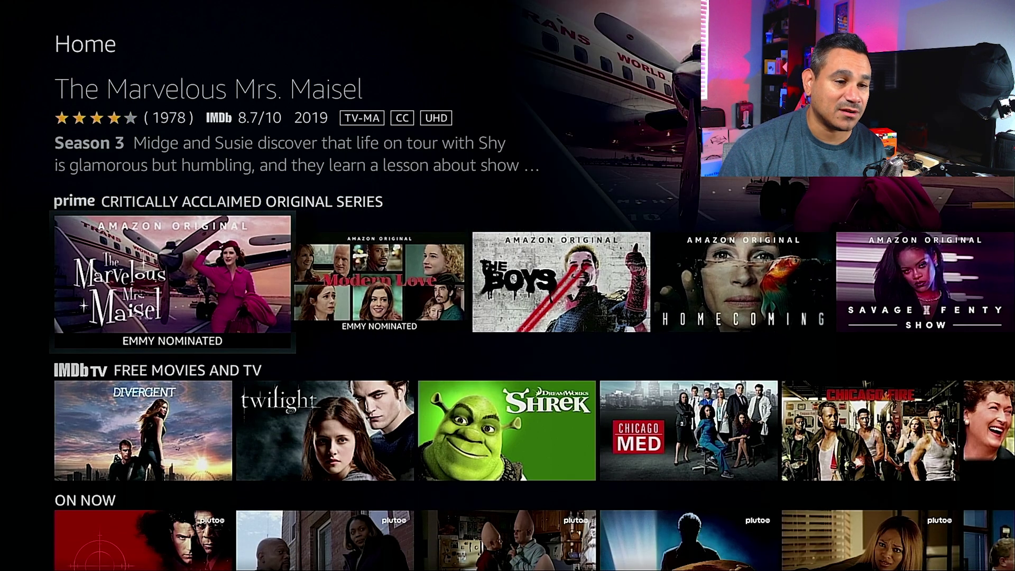
pyautogui.press('Down')
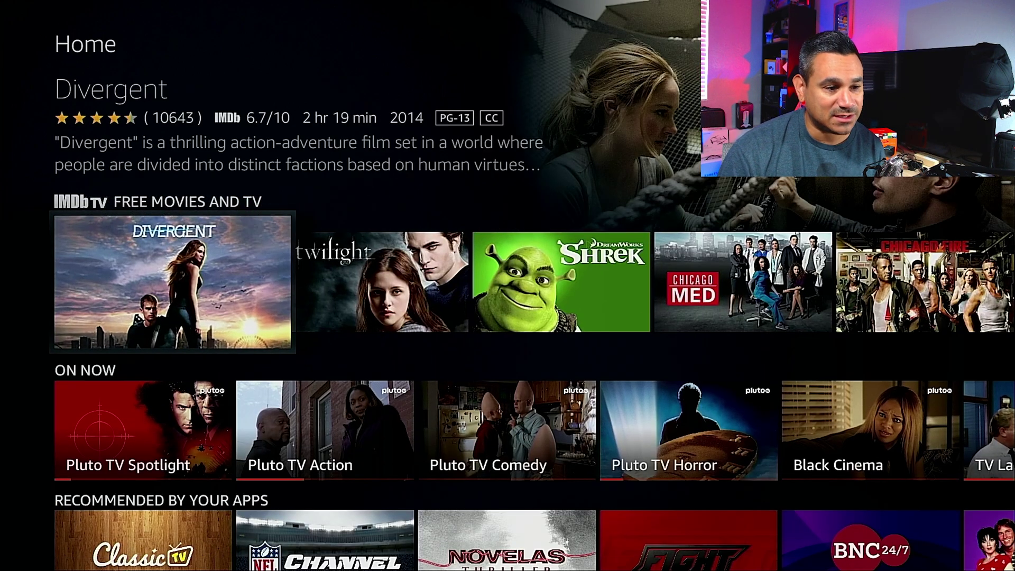
pyautogui.press('Down')
pyautogui.press('Down')
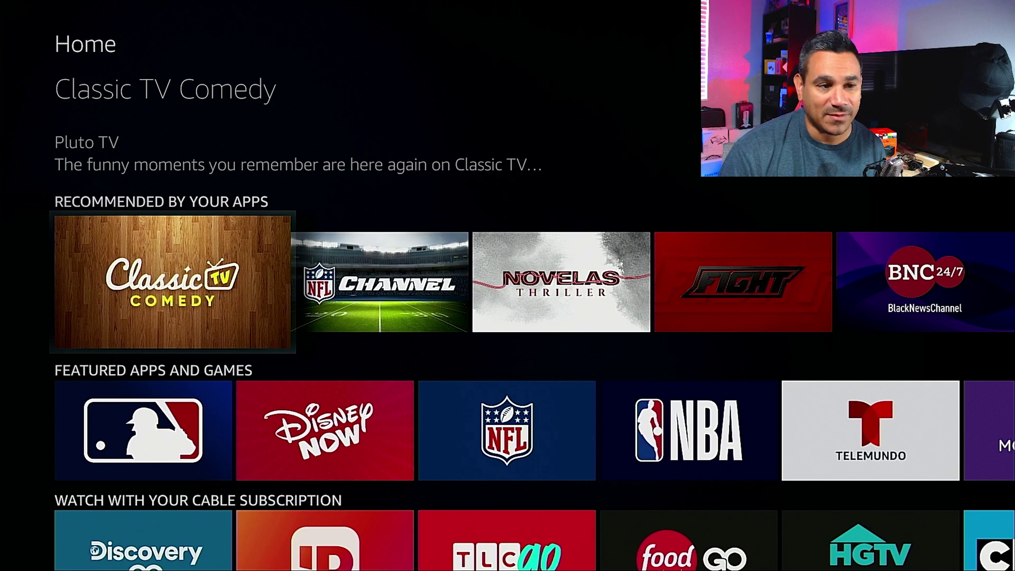
# Step: Continue through featured apps and cable subscription rows to Black Stories, then jump back to the top
pyautogui.press('Down')
pyautogui.press('Down')
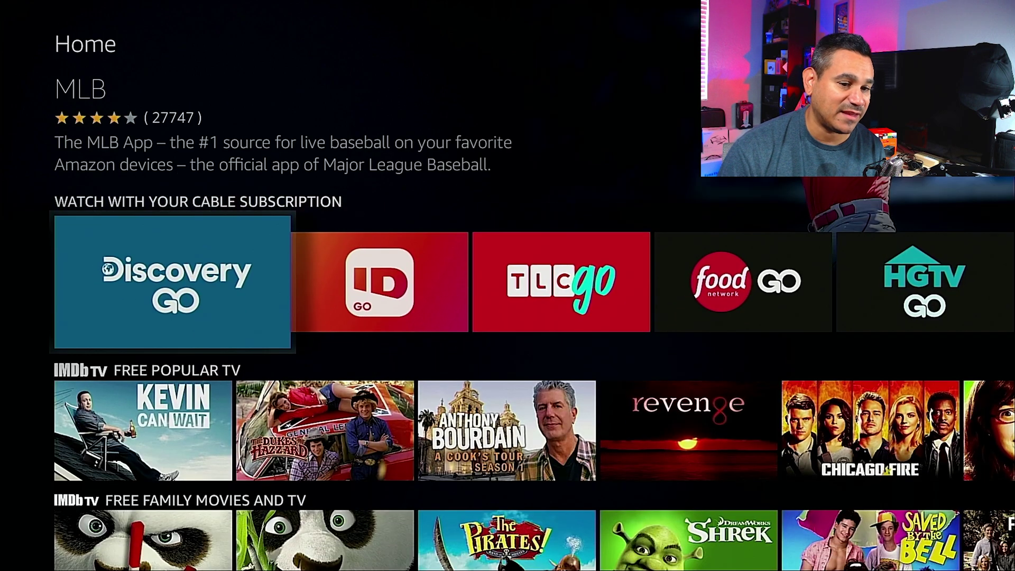
pyautogui.press('Down')
pyautogui.press('Down')
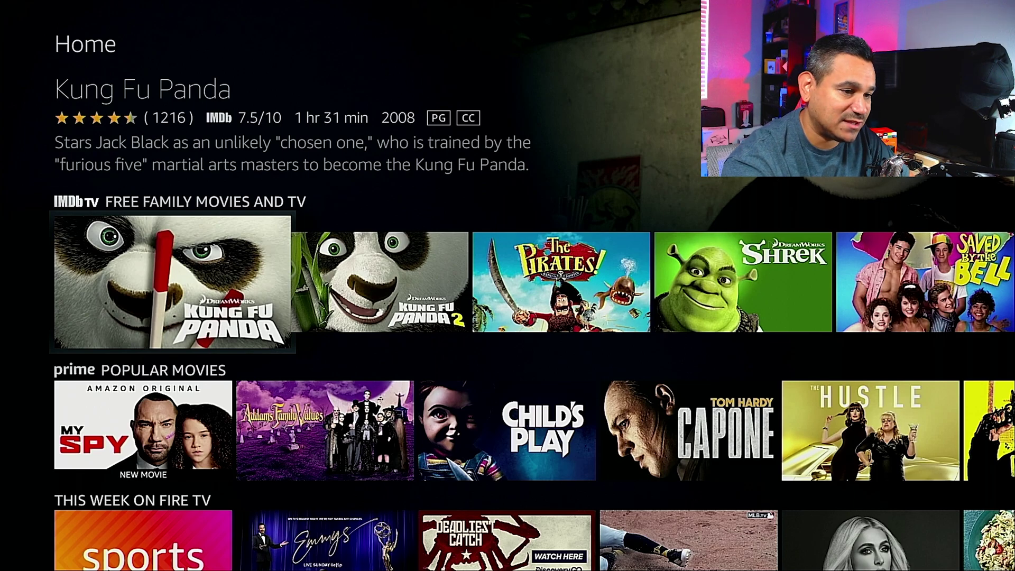
pyautogui.press('Down')
pyautogui.press('Down')
pyautogui.press('Down')
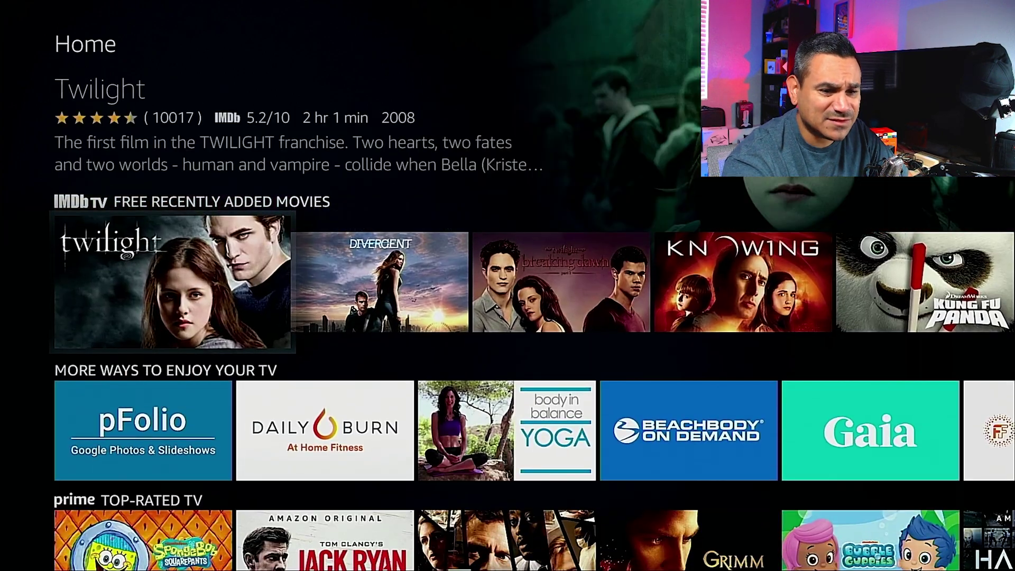
pyautogui.press('Down')
pyautogui.press('Down')
pyautogui.press('Down')
pyautogui.press('Down')
pyautogui.press('Down')
pyautogui.press('Down')
pyautogui.press('Down')
pyautogui.press('Down')
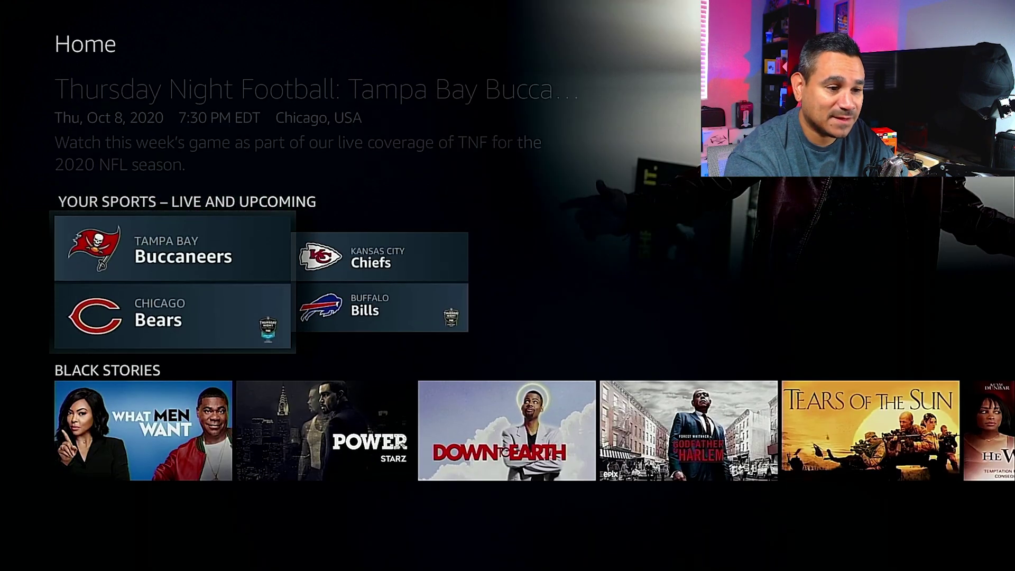
pyautogui.press('Down')
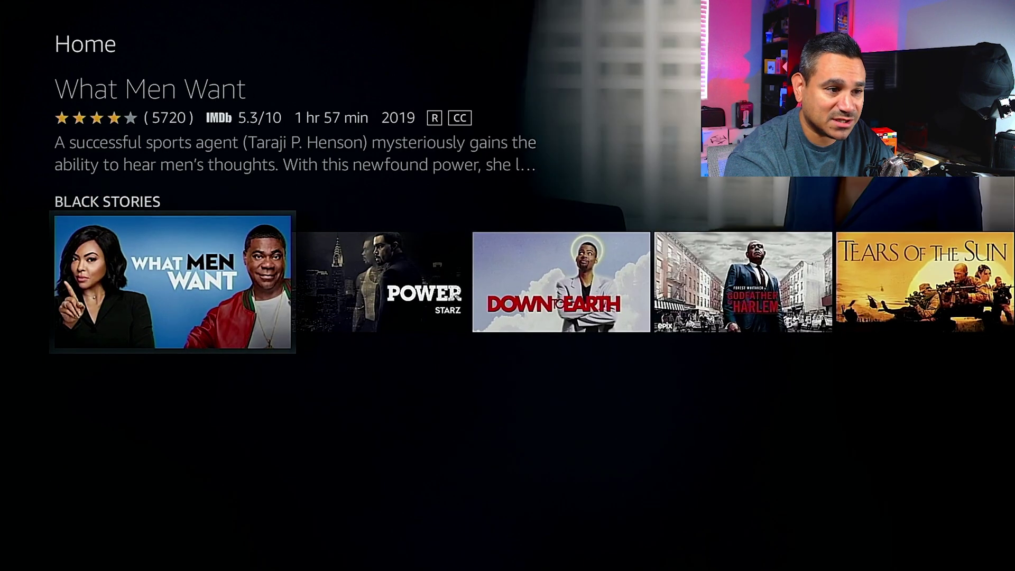
pyautogui.press('Home')
pyautogui.press('Right')
# Step: Launch Pluto TV from the Live page's Featured Live TV Apps row
pyautogui.press('Down')
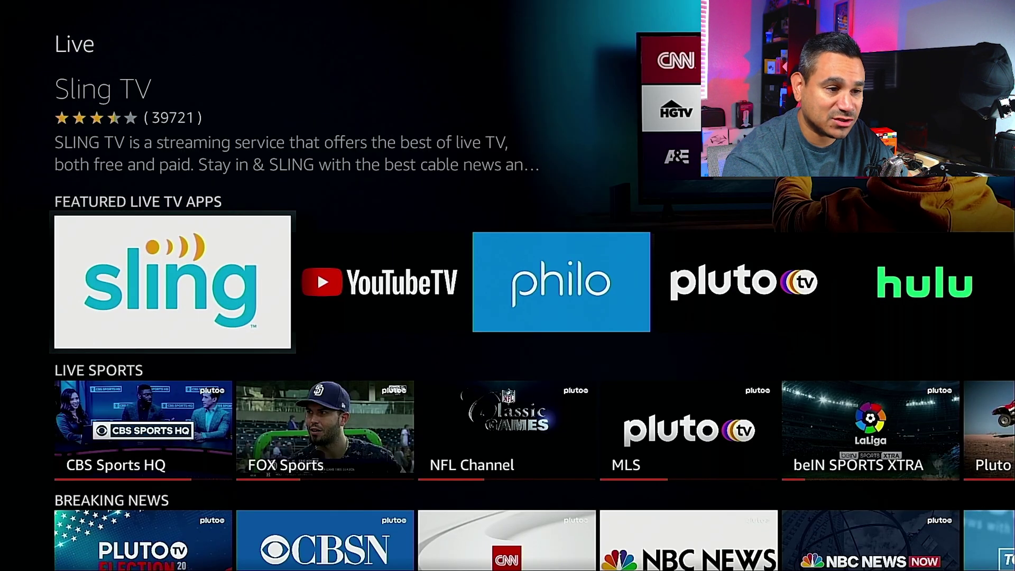
pyautogui.press('Right')
pyautogui.press('Right')
pyautogui.press('Right')
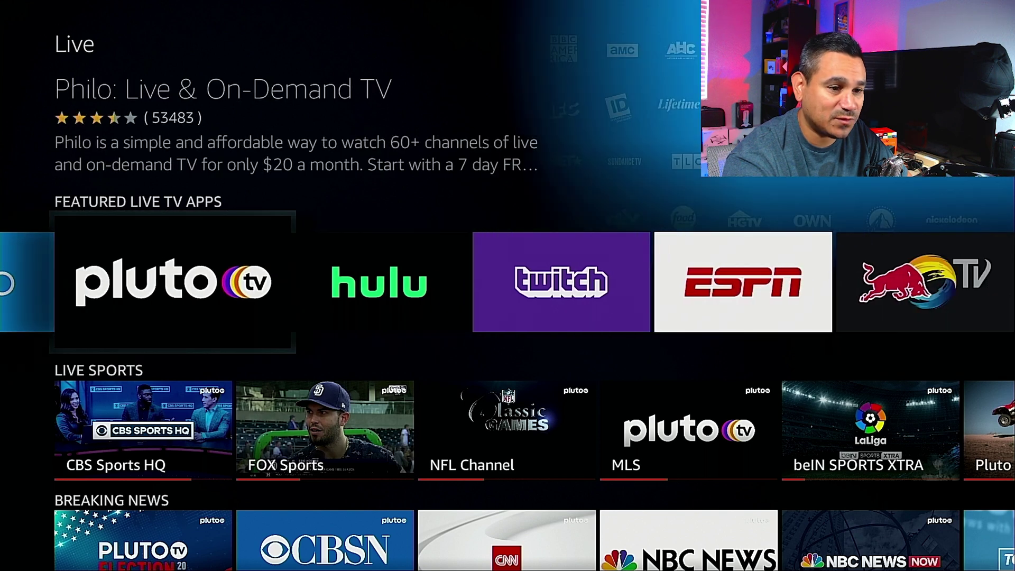
pyautogui.press('Right')
pyautogui.press('Right')
pyautogui.press('Right')
pyautogui.press('Right')
pyautogui.press('Right')
pyautogui.press('Left')
pyautogui.press('Left')
pyautogui.press('Left')
pyautogui.press('Left')
pyautogui.press('Left')
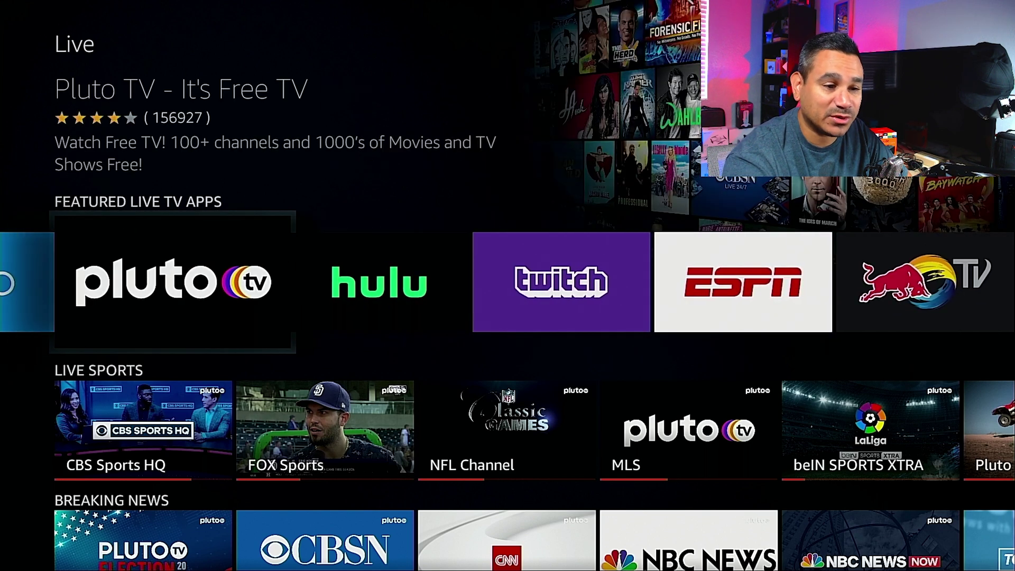
pyautogui.press('Return')
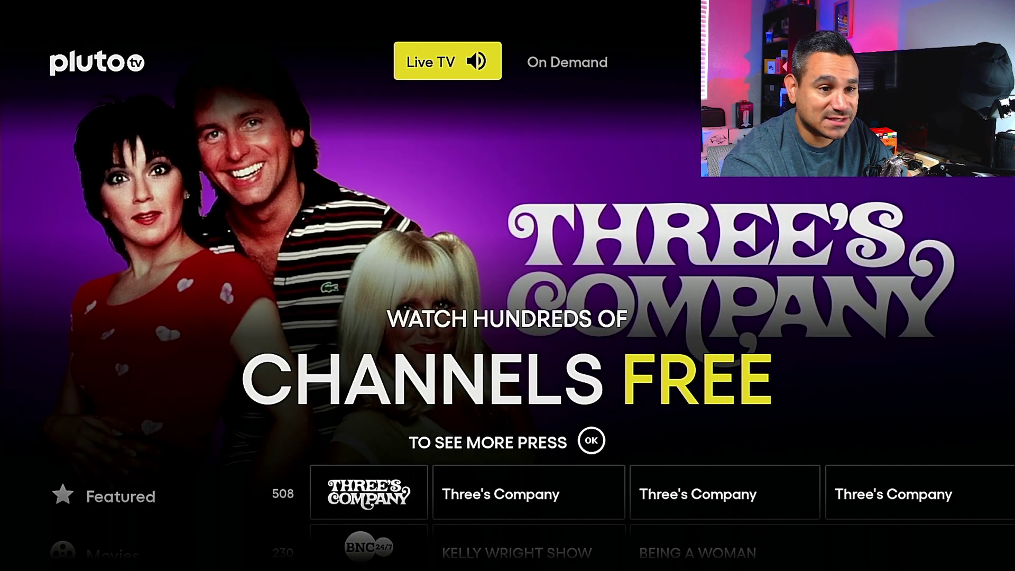
# Step: Play Three's Company on Pluto TV channel 508 from the guide, then return to Fire TV Home
pyautogui.press('Return')
pyautogui.press('Down')
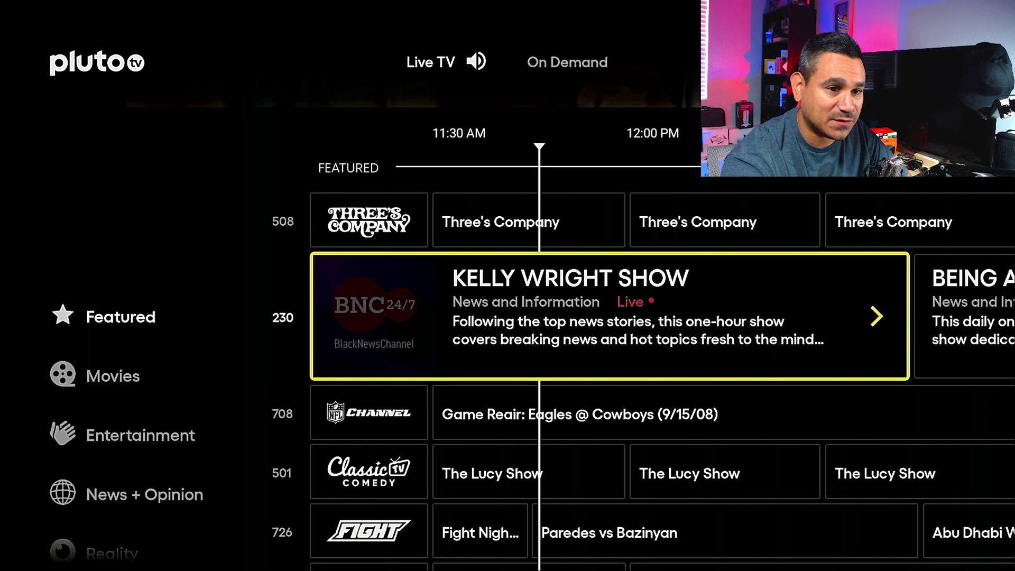
pyautogui.press('Up')
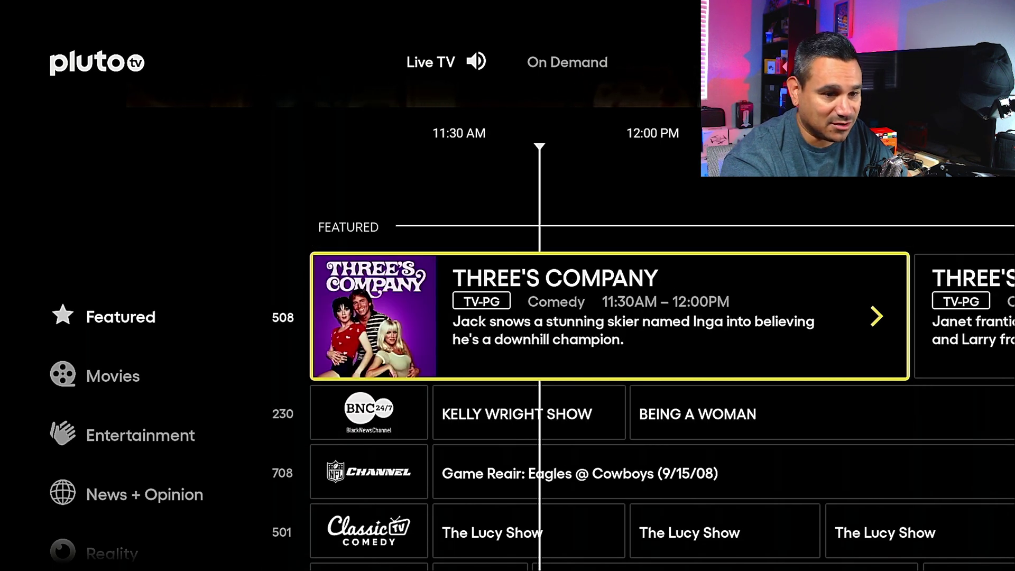
pyautogui.press('Return')
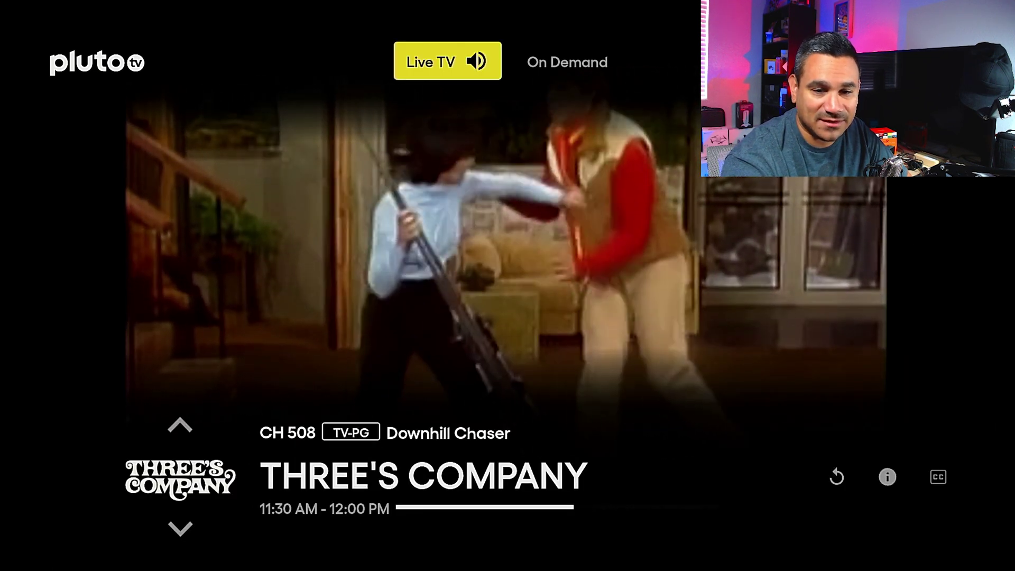
pyautogui.press('Home')
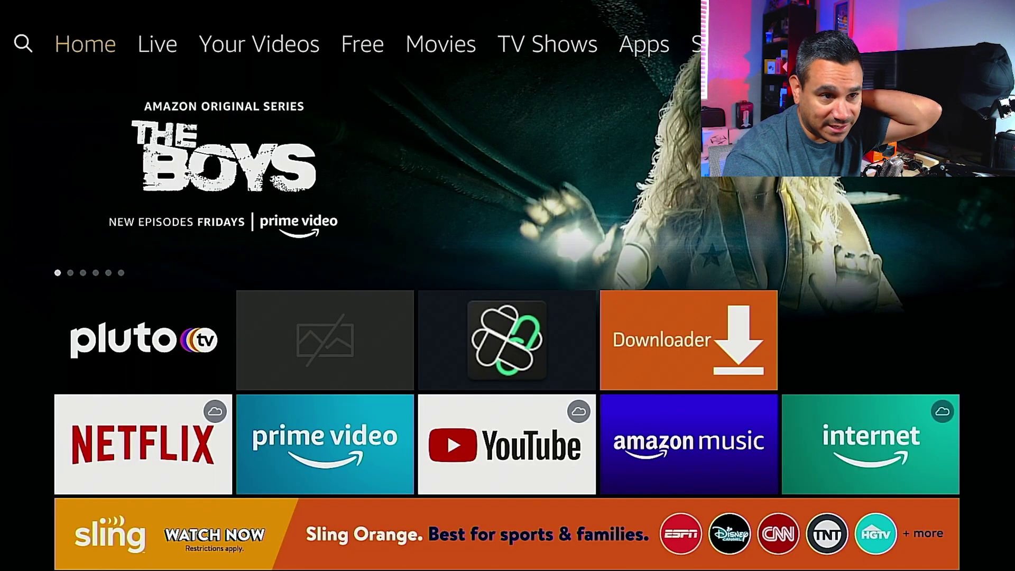
# Step: Browse the Your Videos page's Watchlist, popular movies and top-rated TV rows
pyautogui.press('Right')
pyautogui.press('Right')
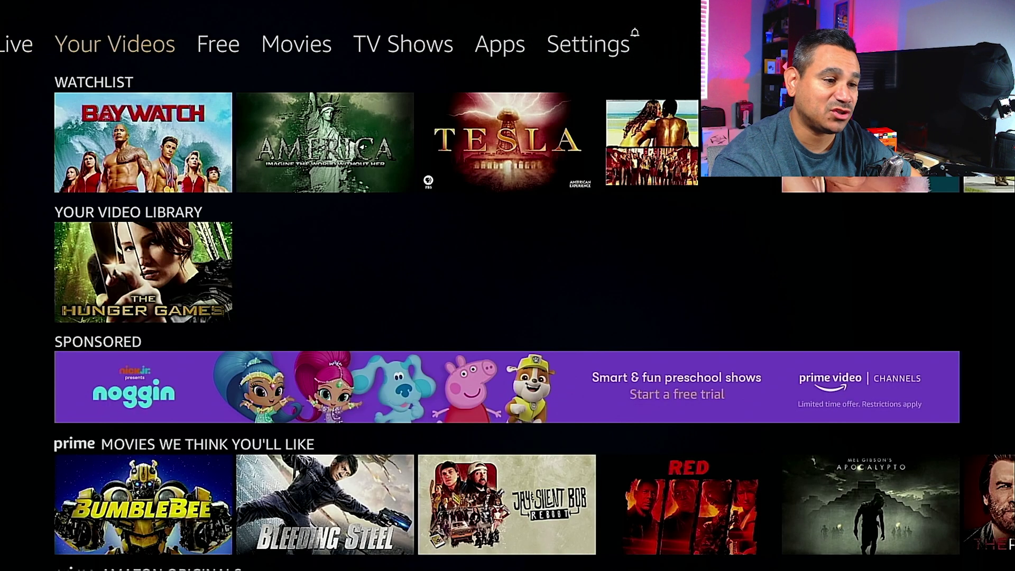
pyautogui.press('Down')
pyautogui.press('Down')
pyautogui.press('Down')
pyautogui.press('Down')
pyautogui.press('Down')
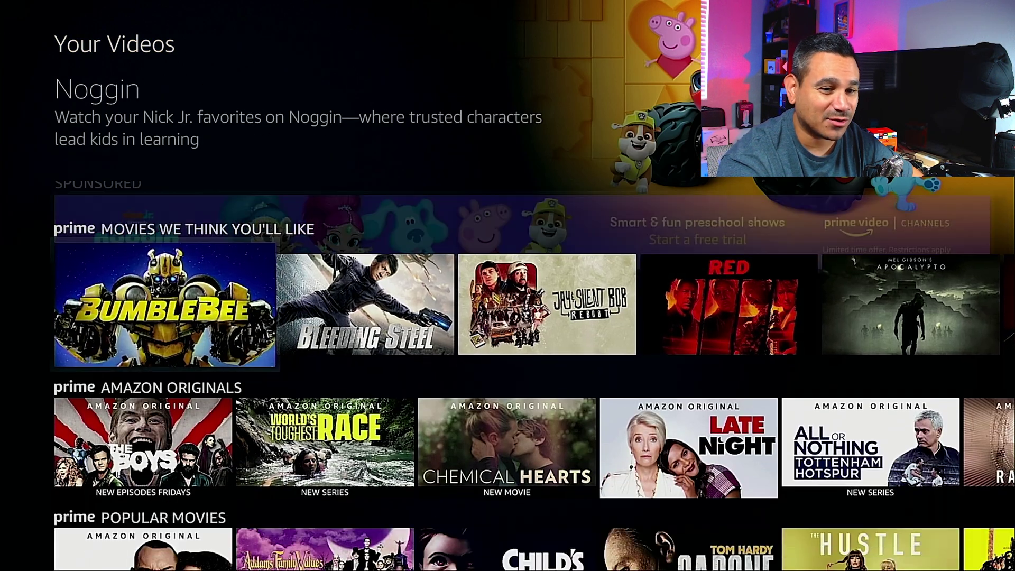
pyautogui.press('Down')
pyautogui.press('Down')
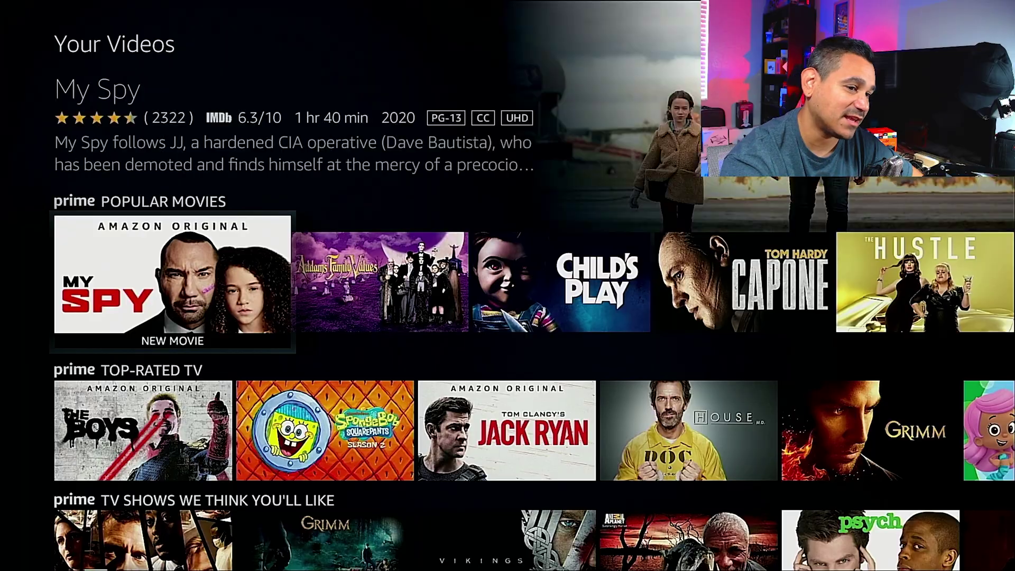
pyautogui.press('Down')
pyautogui.press('Down')
pyautogui.press('Down')
pyautogui.press('Down')
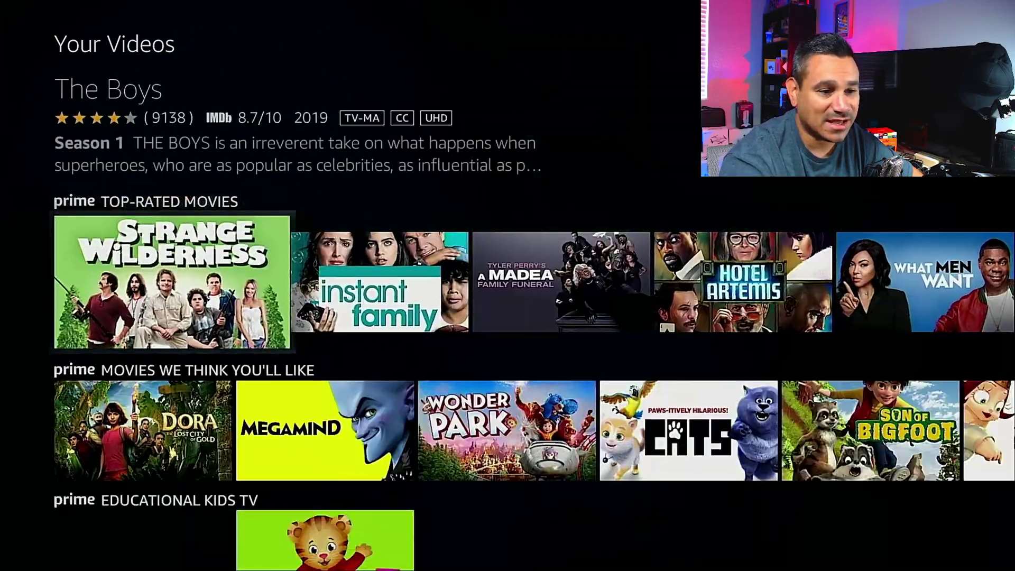
pyautogui.press('Up')
pyautogui.press('Up')
pyautogui.press('Up')
pyautogui.press('Up')
pyautogui.press('Up')
pyautogui.press('Up')
pyautogui.press('Up')
pyautogui.press('Up')
pyautogui.press('Up')
pyautogui.press('Up')
# Step: Step across the Free, Movies, TV Shows and Apps pages along the top menu
pyautogui.press('Right')
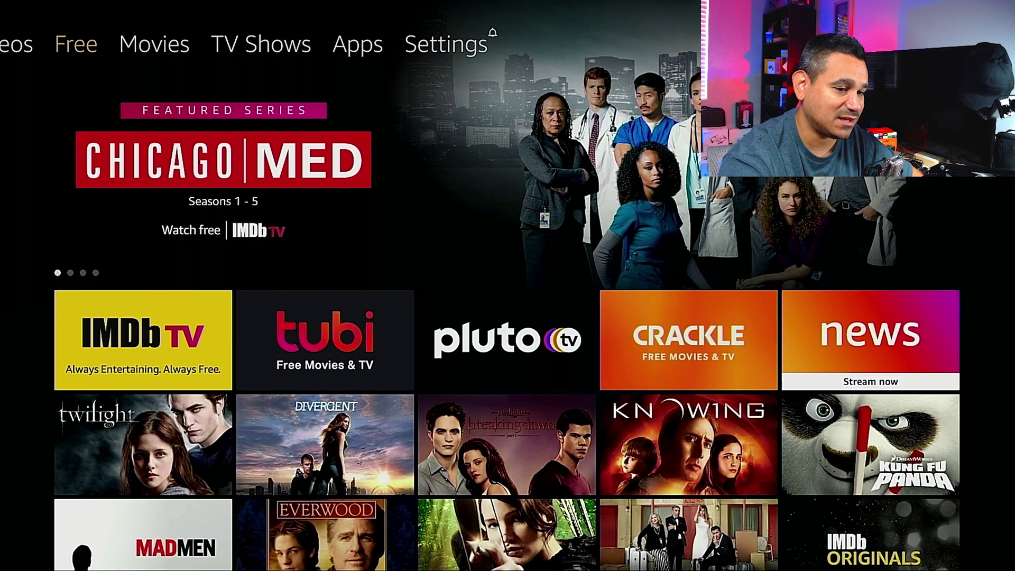
pyautogui.press('Right')
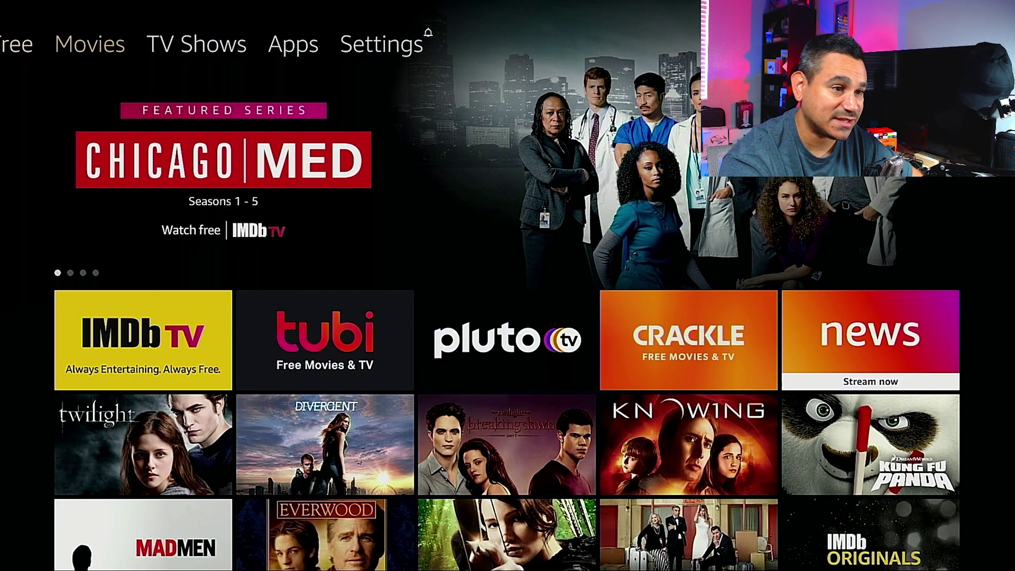
pyautogui.press('Right')
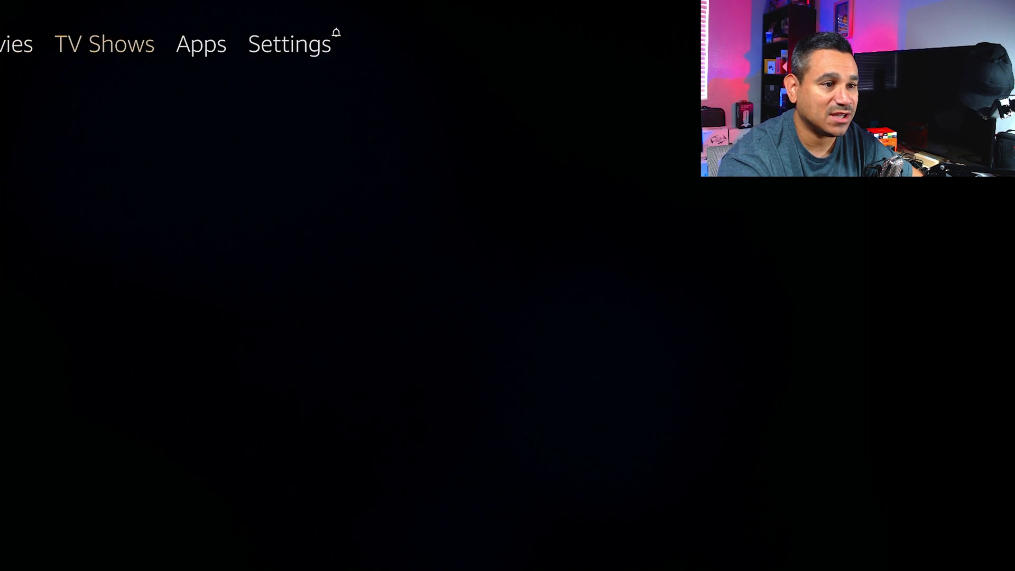
pyautogui.press('Right')
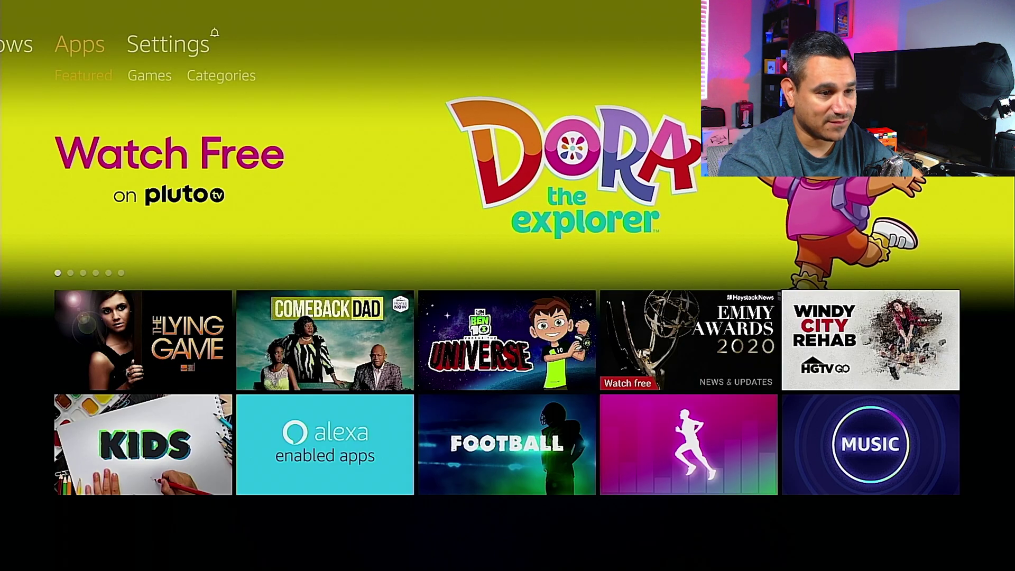
pyautogui.press('Right')
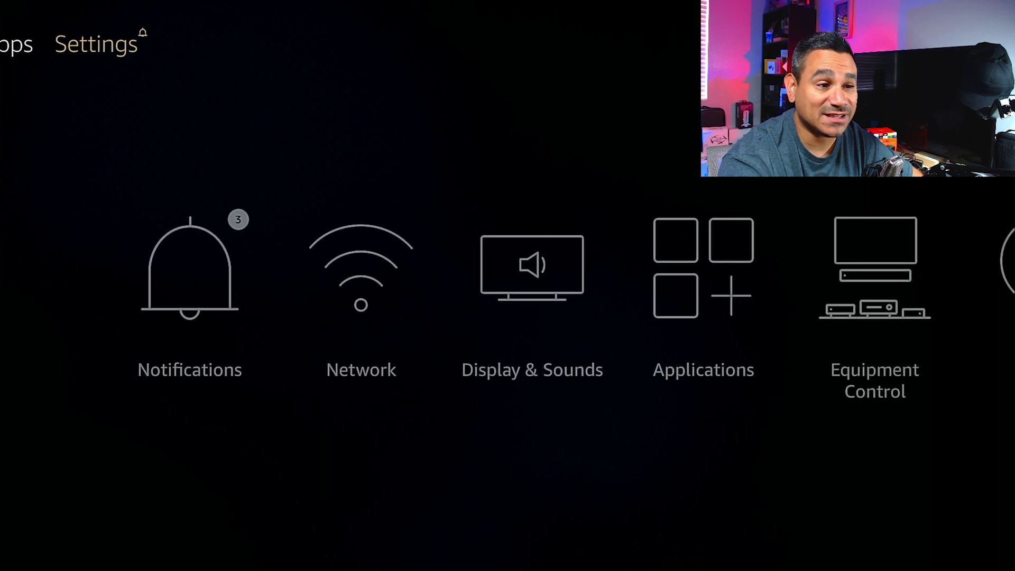
# Step: Clear all notifications with Dismiss All
pyautogui.press('Left')
pyautogui.press('Right')
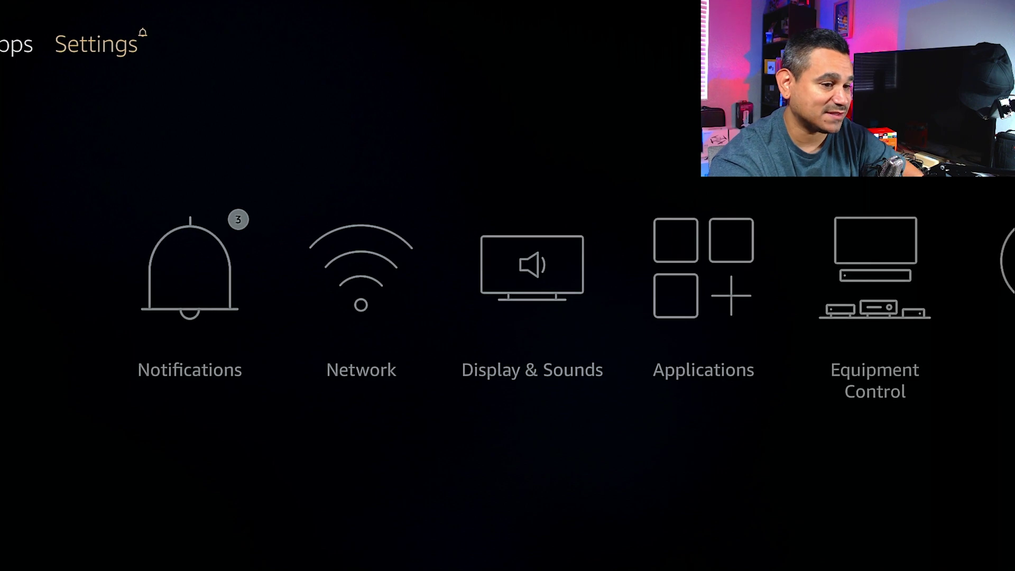
pyautogui.press('Return')
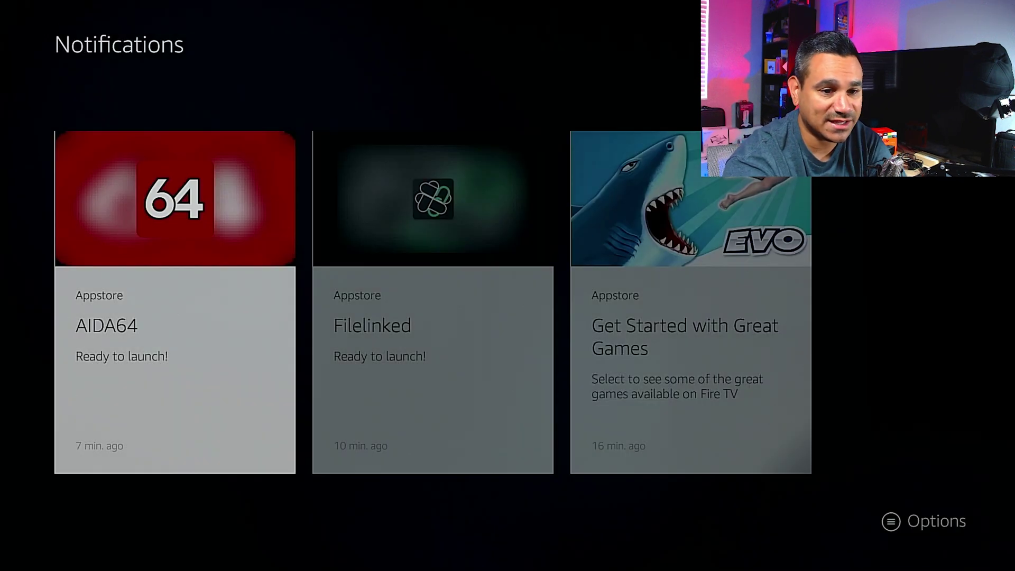
pyautogui.press('Right')
pyautogui.press('Right')
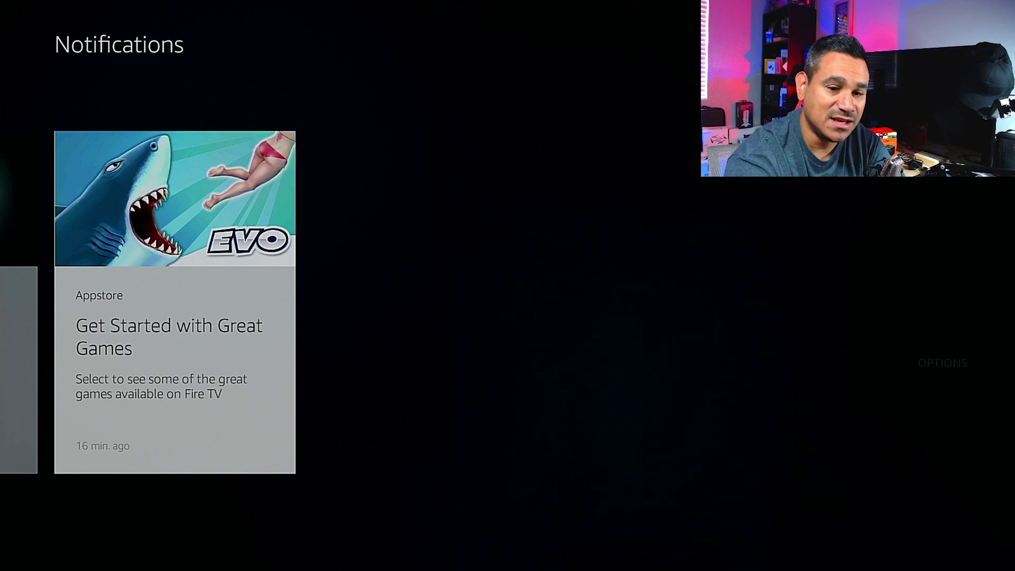
pyautogui.press('Menu')
pyautogui.press('Return')
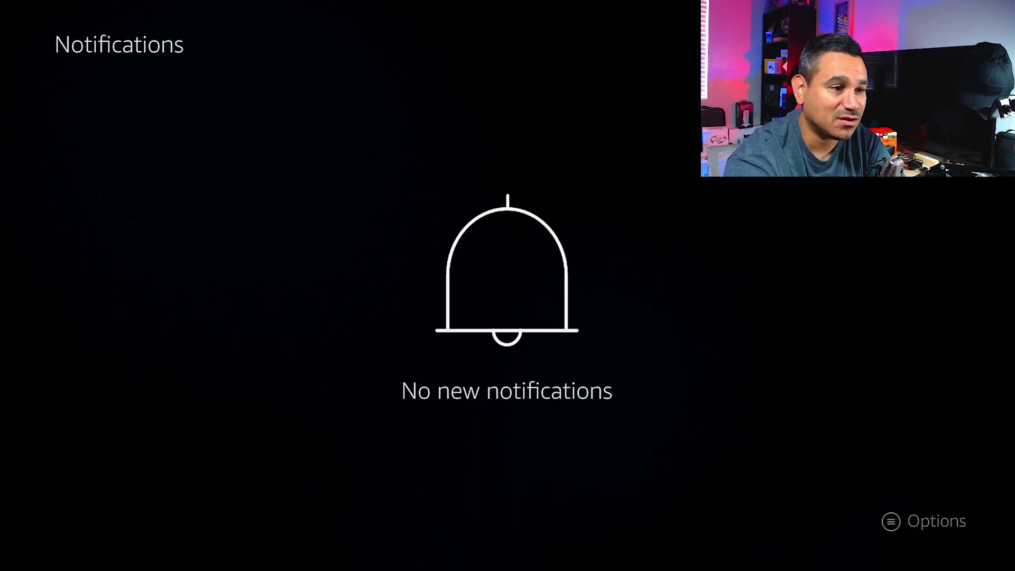
# Step: Check the connected Wi-Fi network in Network settings, then return to the Settings row
pyautogui.press('Escape')
pyautogui.press('Right')
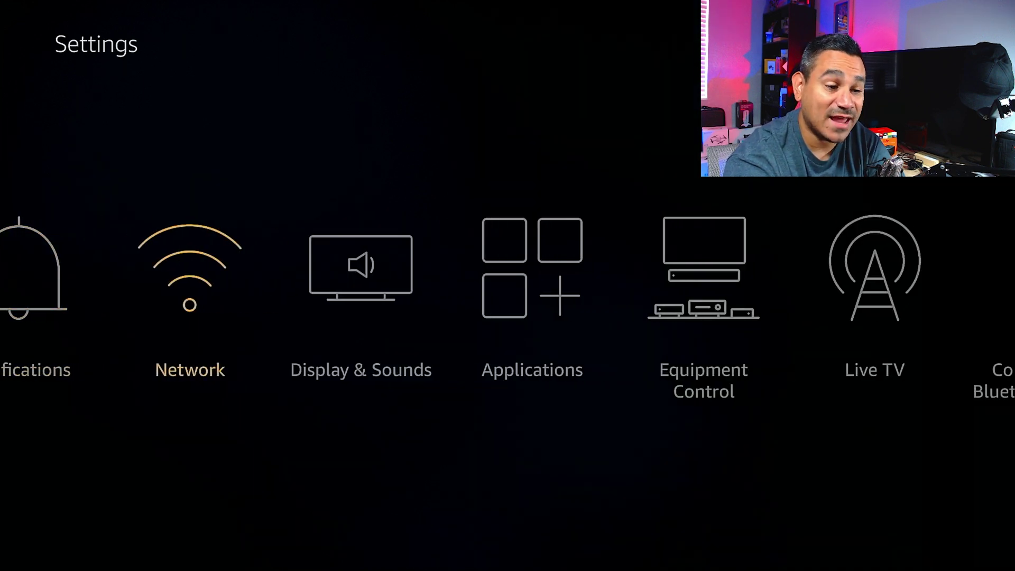
pyautogui.press('Return')
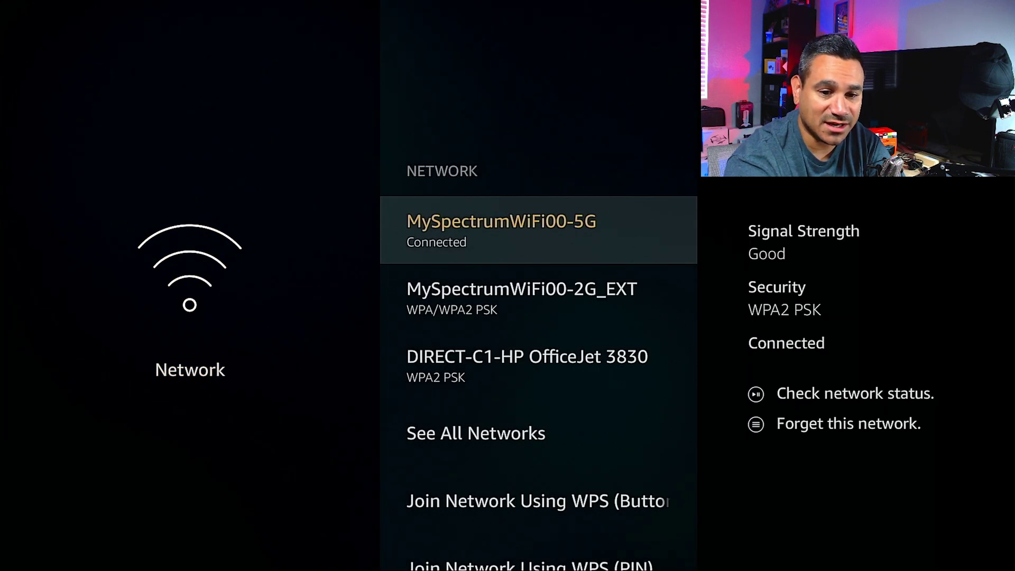
pyautogui.press('Escape')
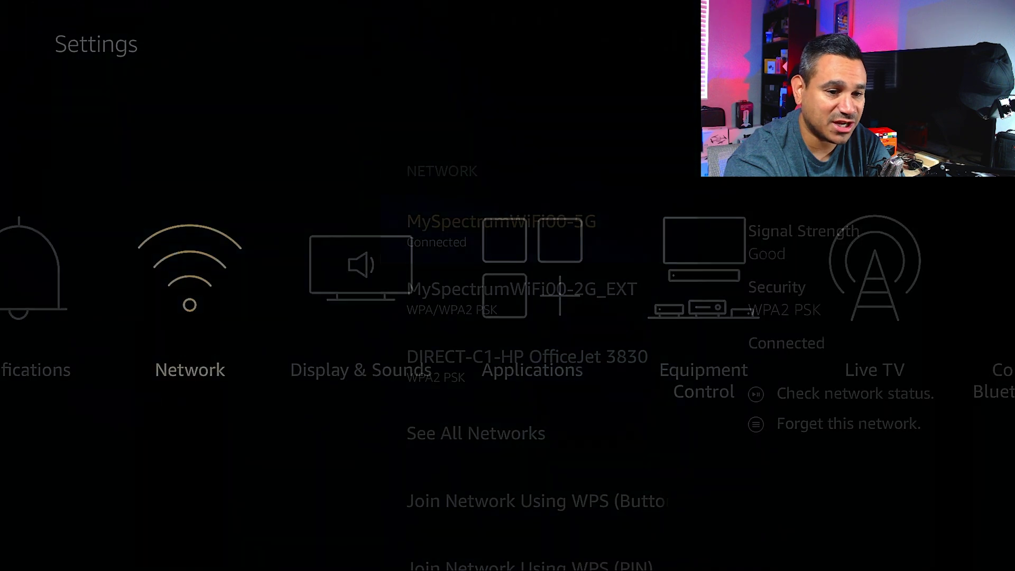
# Step: Set the screensaver Start Time to 10 minutes in Display & Sounds
pyautogui.press('Right')
pyautogui.press('Return')
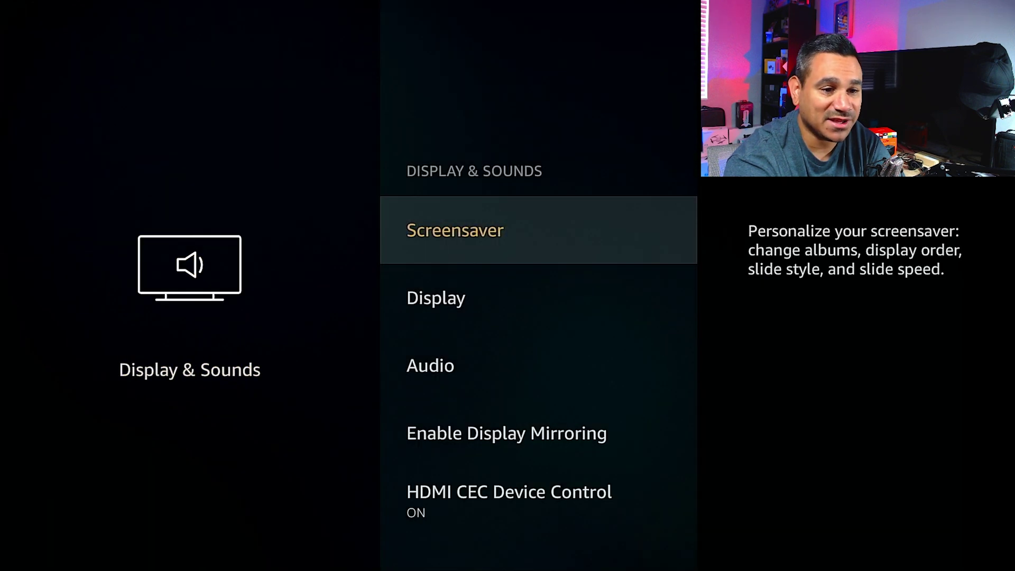
pyautogui.press('Return')
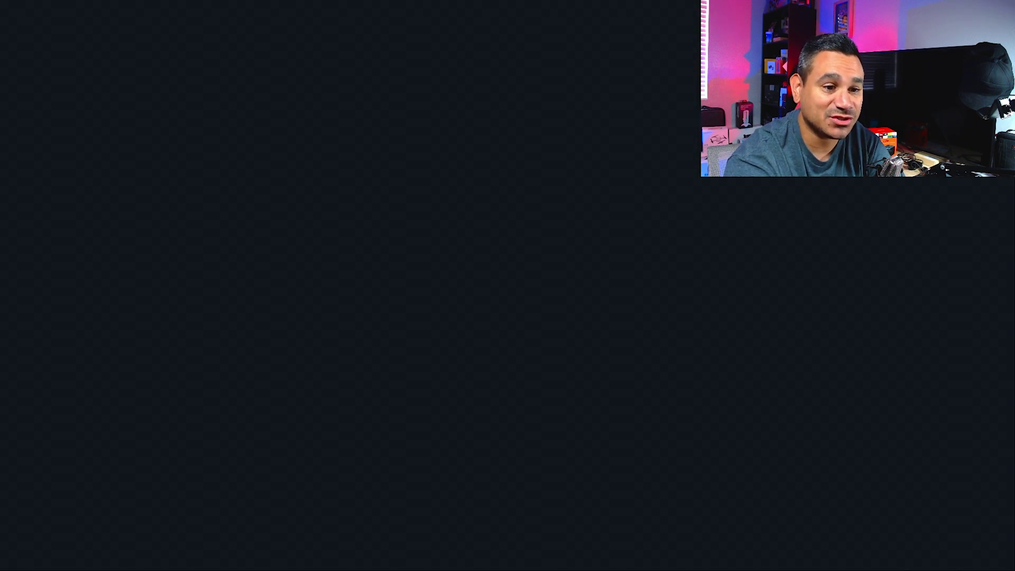
pyautogui.press('Down')
pyautogui.press('Down')
pyautogui.press('Down')
pyautogui.press('Down')
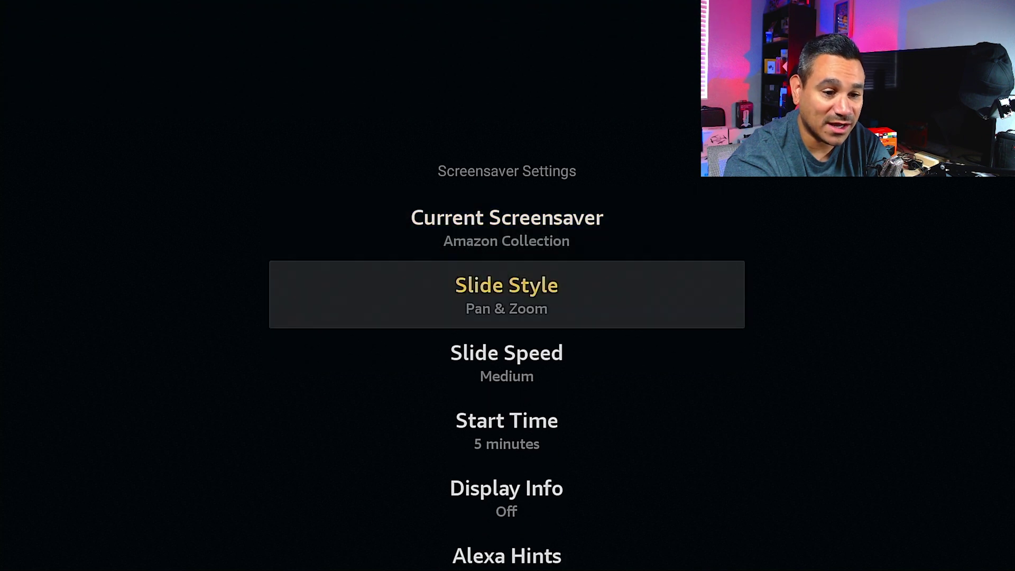
pyautogui.press('Down')
pyautogui.press('Down')
pyautogui.press('Up')
pyautogui.press('Up')
pyautogui.press('Up')
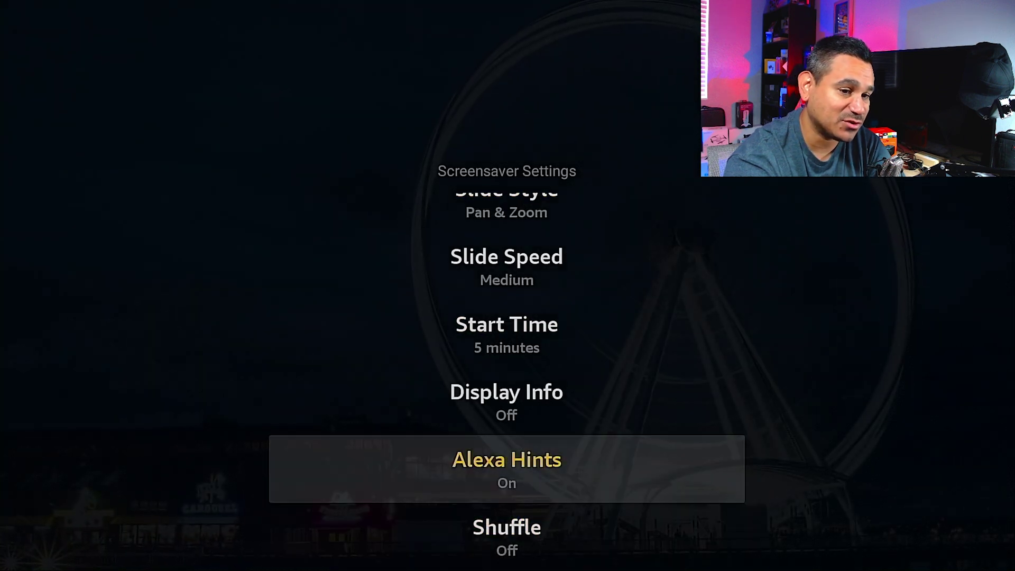
pyautogui.press('Up')
pyautogui.press('Down')
pyautogui.press('Return')
pyautogui.press('Down')
pyautogui.press('Return')
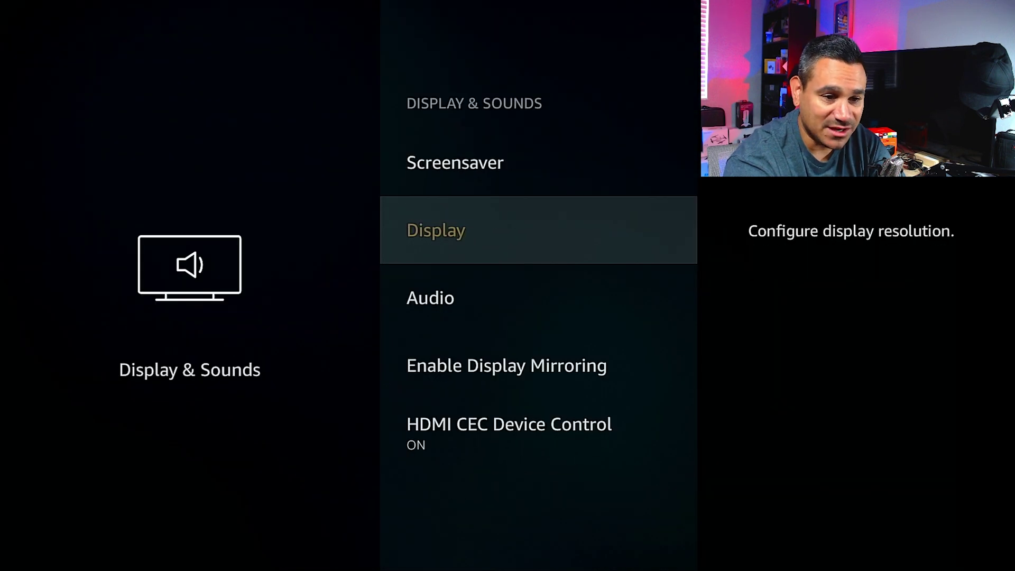
# Step: Review Video Resolution options, keeping Auto rather than 1080p 60Hz
pyautogui.press('Return')
pyautogui.press('Return')
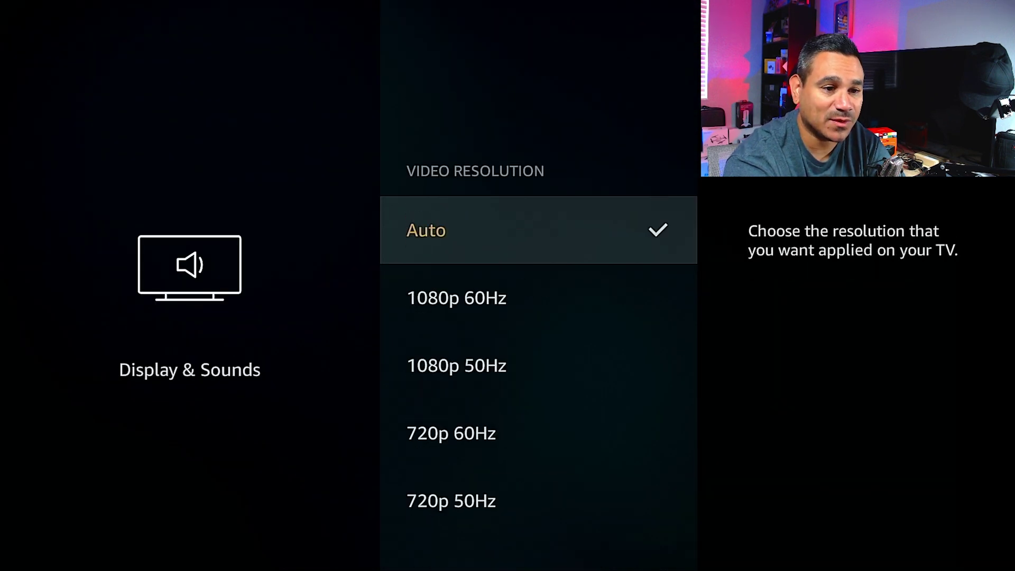
pyautogui.press('Down')
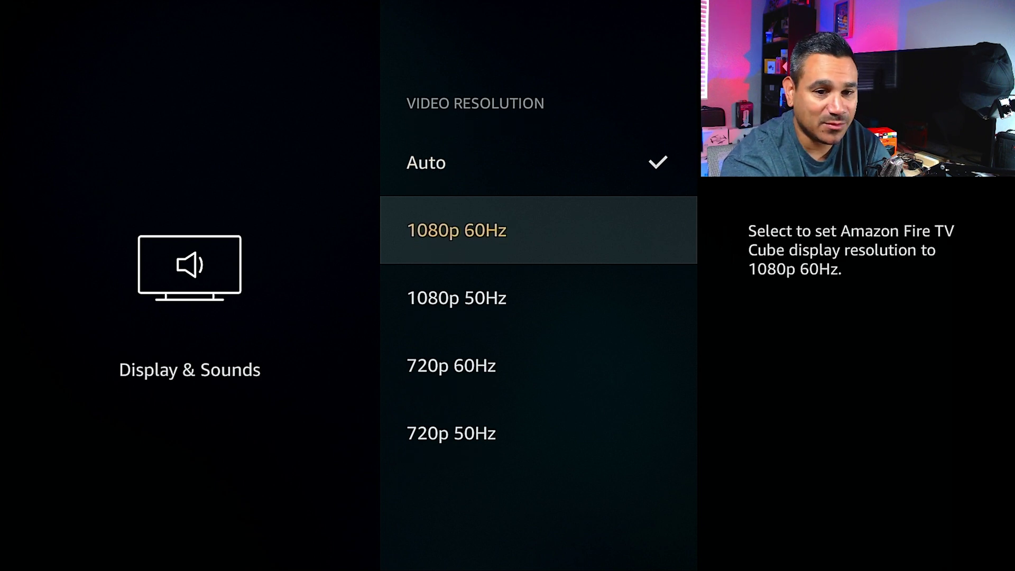
pyautogui.press('Up')
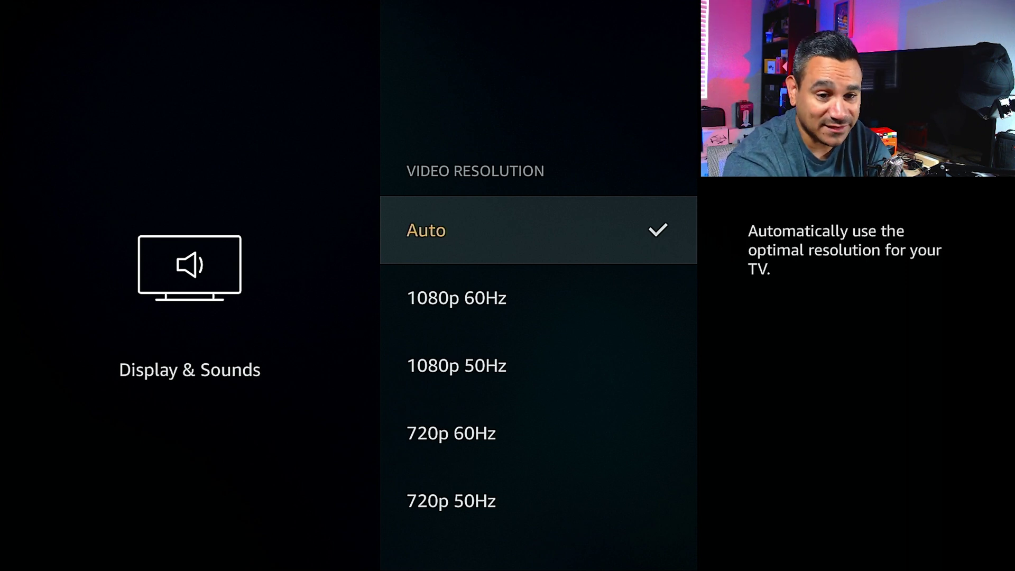
pyautogui.press('Escape')
pyautogui.press('Down')
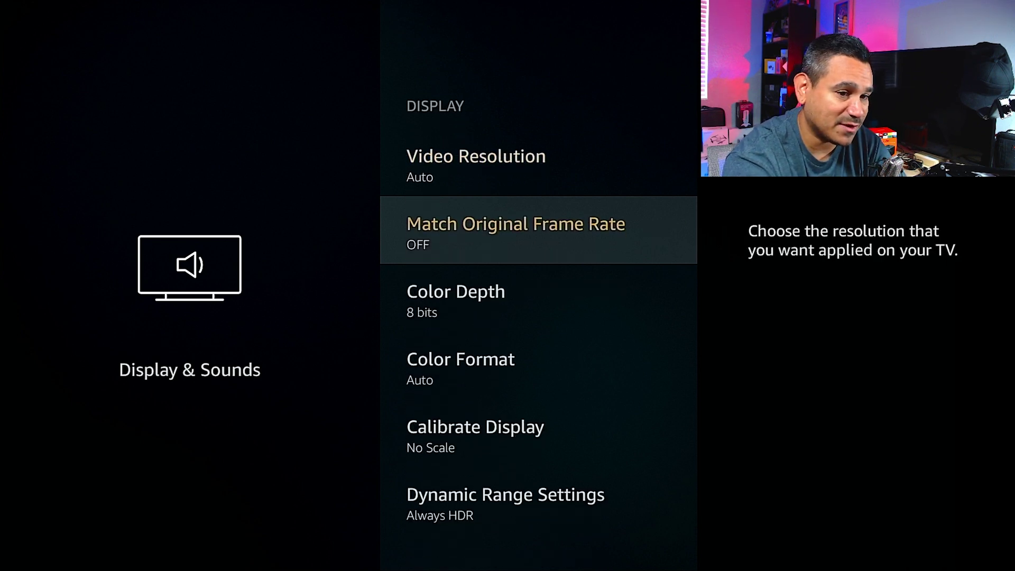
# Step: Turn Match Original Frame Rate ON, review Display Mirroring and HDMI CEC, then return to Settings
pyautogui.press('Return')
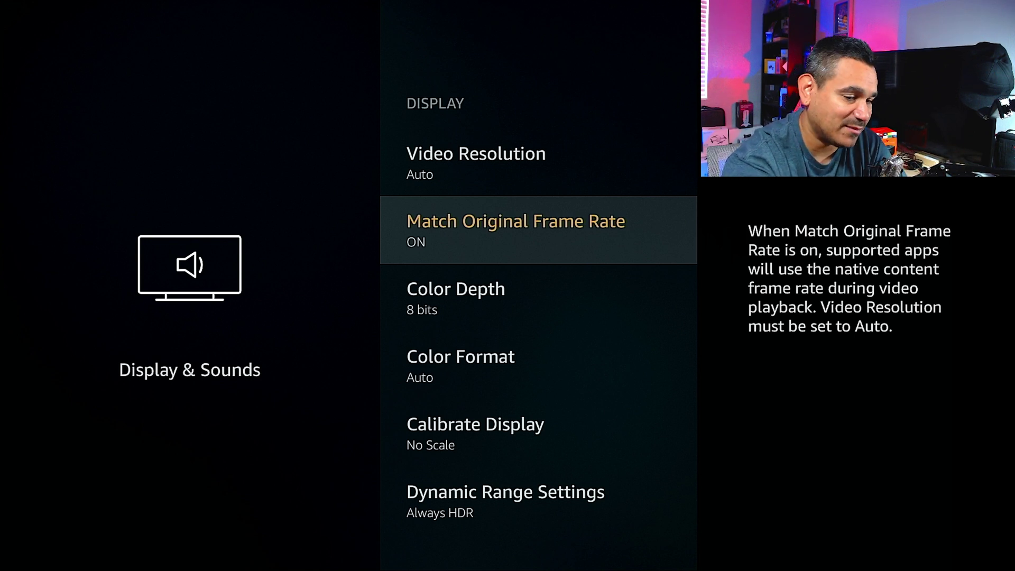
pyautogui.press('Escape')
pyautogui.press('Down')
pyautogui.press('Down')
pyautogui.press('Down')
pyautogui.press('Up')
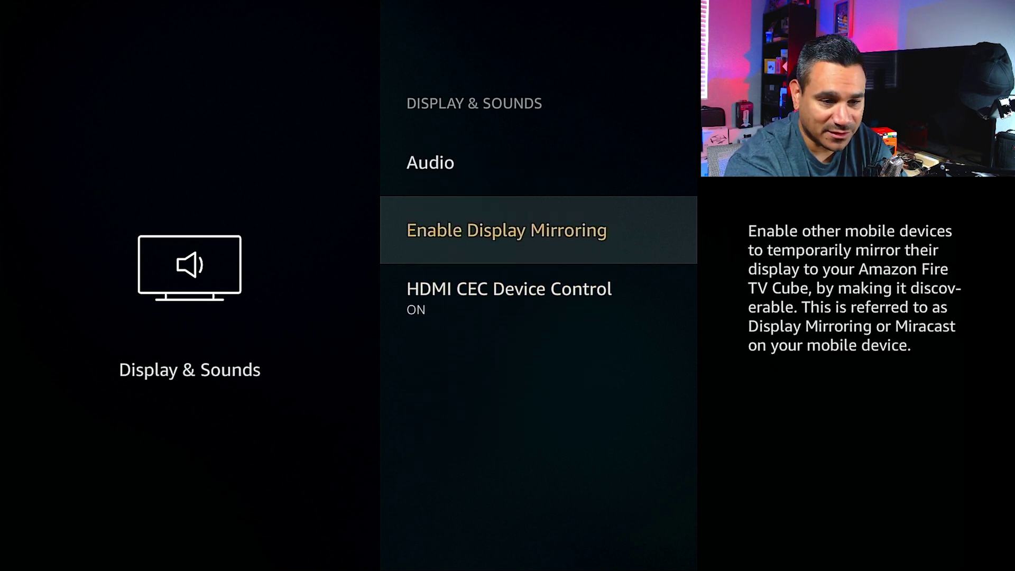
pyautogui.press('Down')
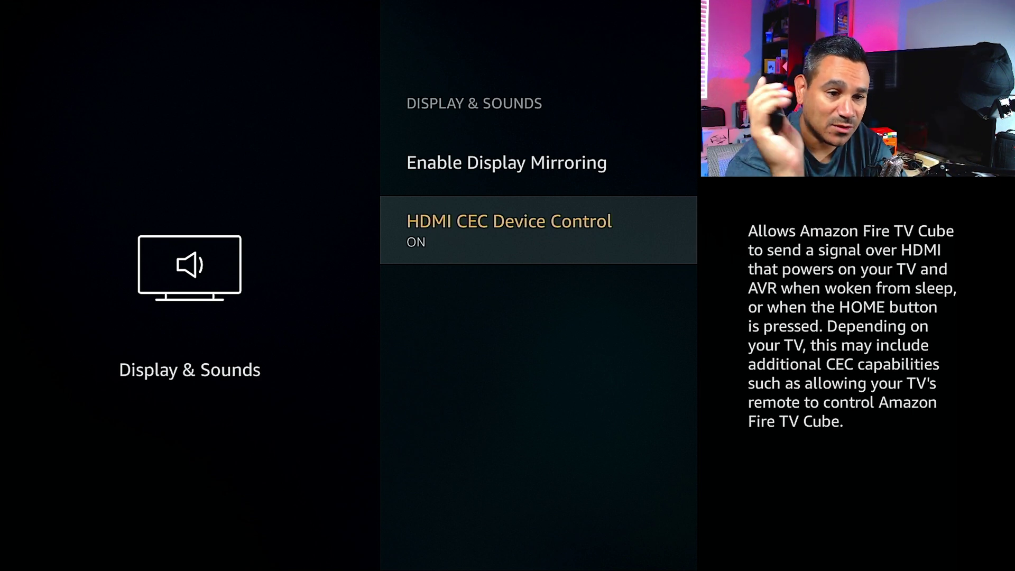
pyautogui.press('Escape')
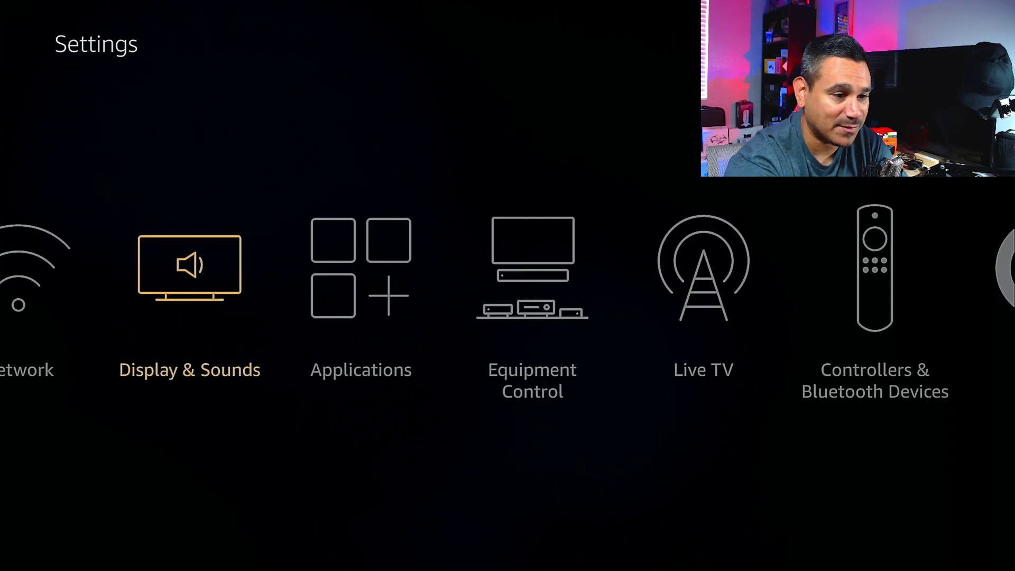
pyautogui.press('Right')
# Step: Open AIDA64's page under Applications > Manage Installed Applications
pyautogui.press('Return')
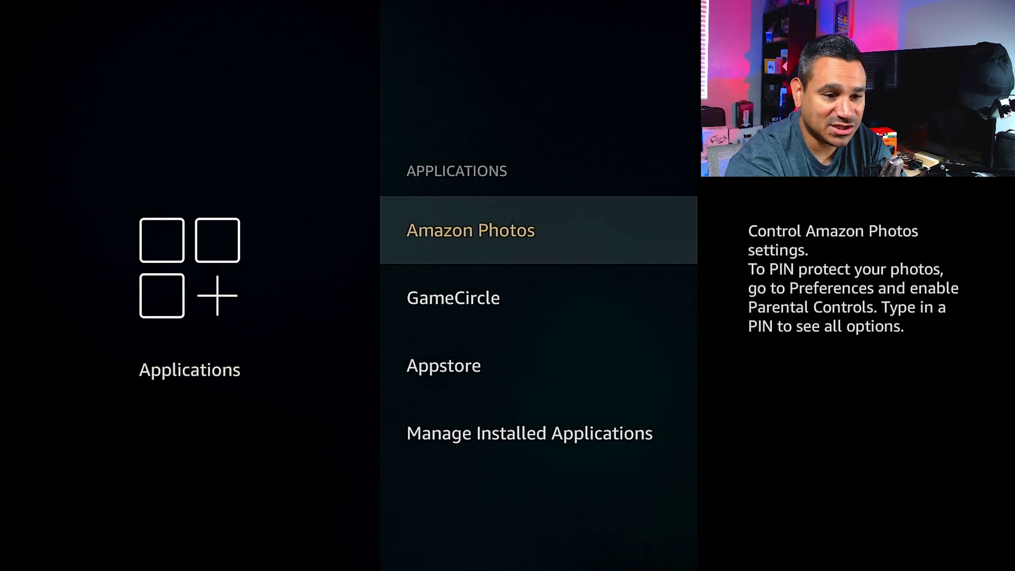
pyautogui.press('Down')
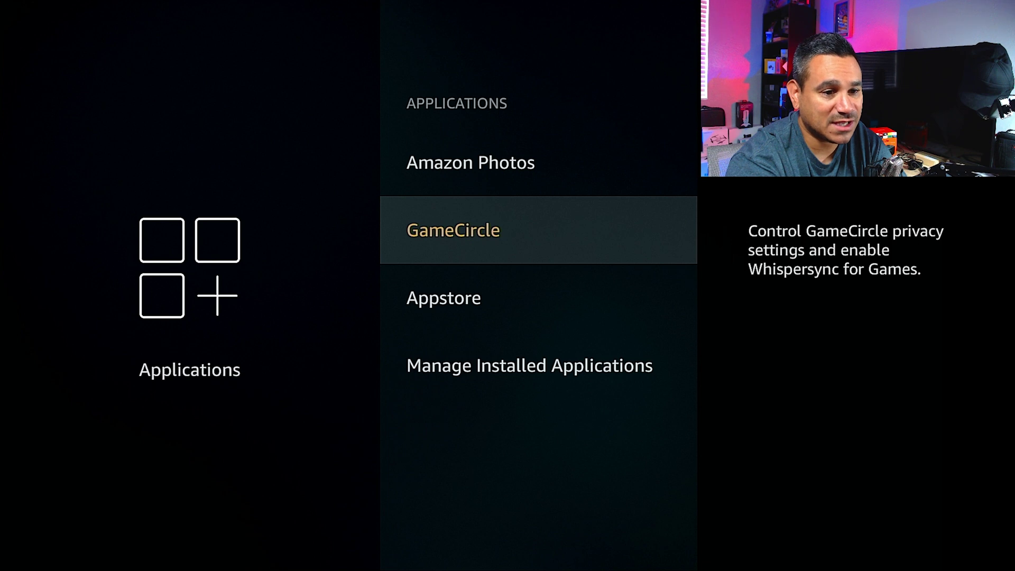
pyautogui.press('Down')
pyautogui.press('Down')
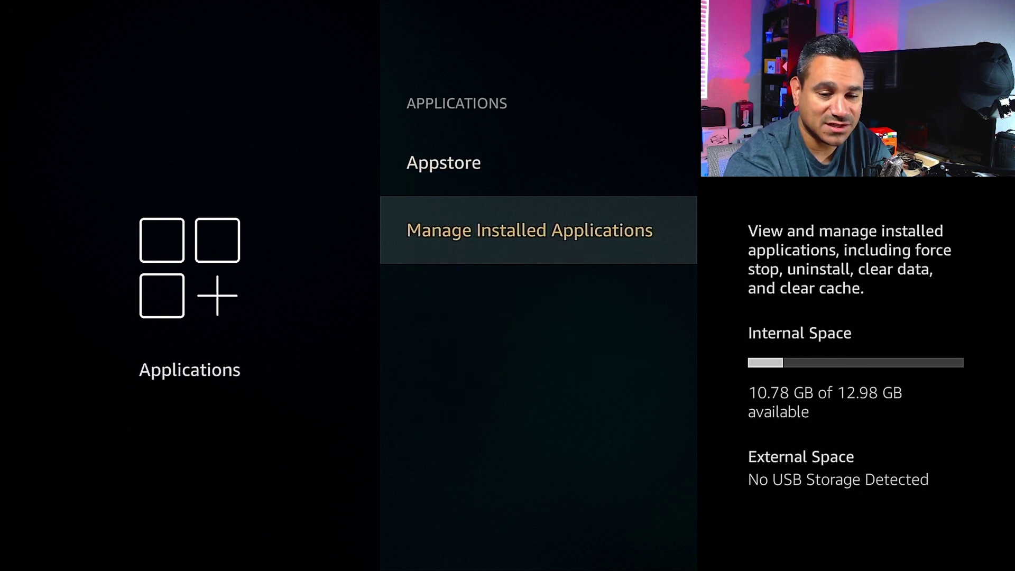
pyautogui.press('Return')
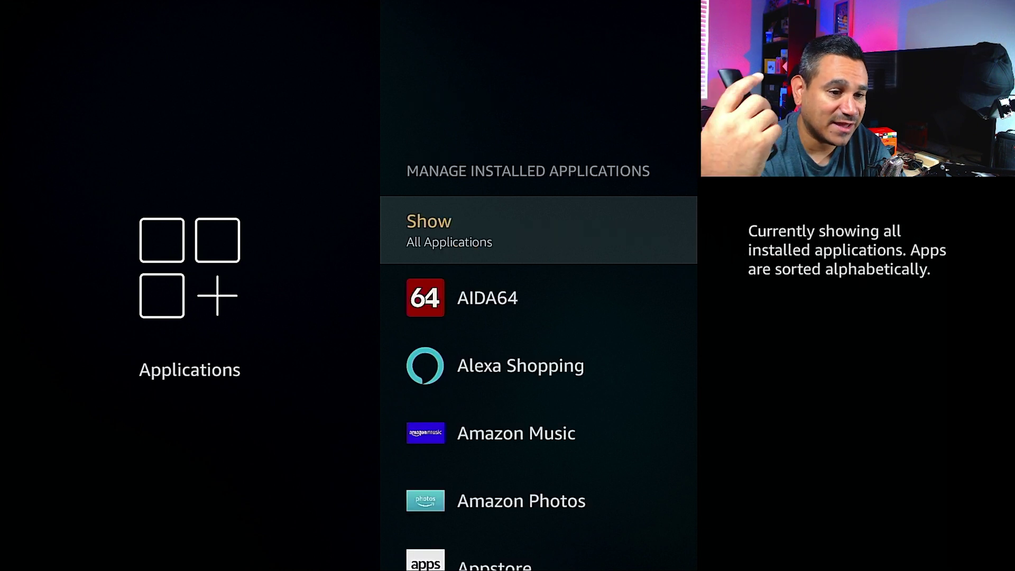
pyautogui.press('Return')
# Step: Review AIDA64's actions and details (version 1.74, 18.05 MB), then back out to Settings
pyautogui.press('Down')
pyautogui.press('Down')
pyautogui.press('Down')
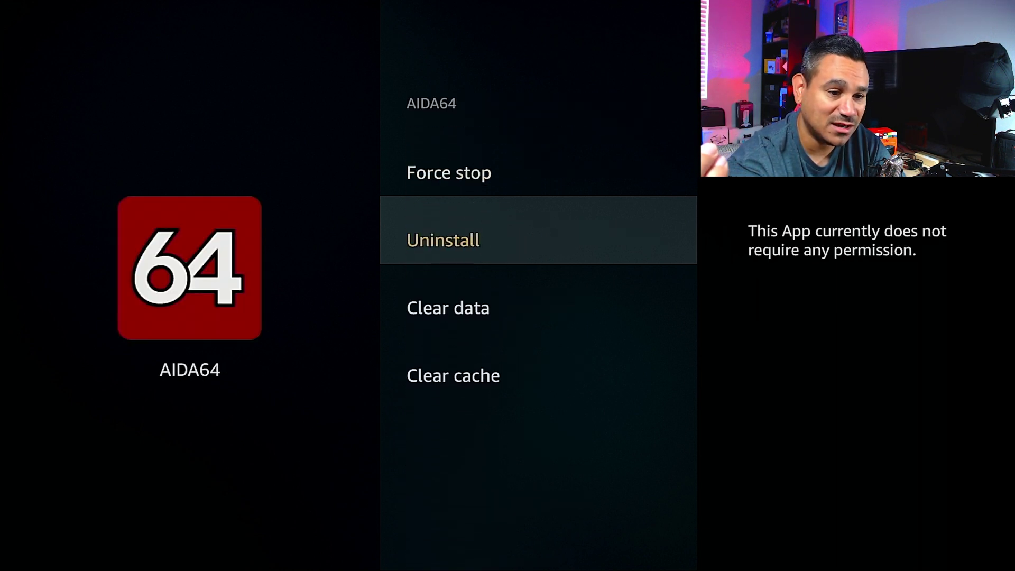
pyautogui.press('Down')
pyautogui.press('Down')
pyautogui.press('Up')
pyautogui.press('Up')
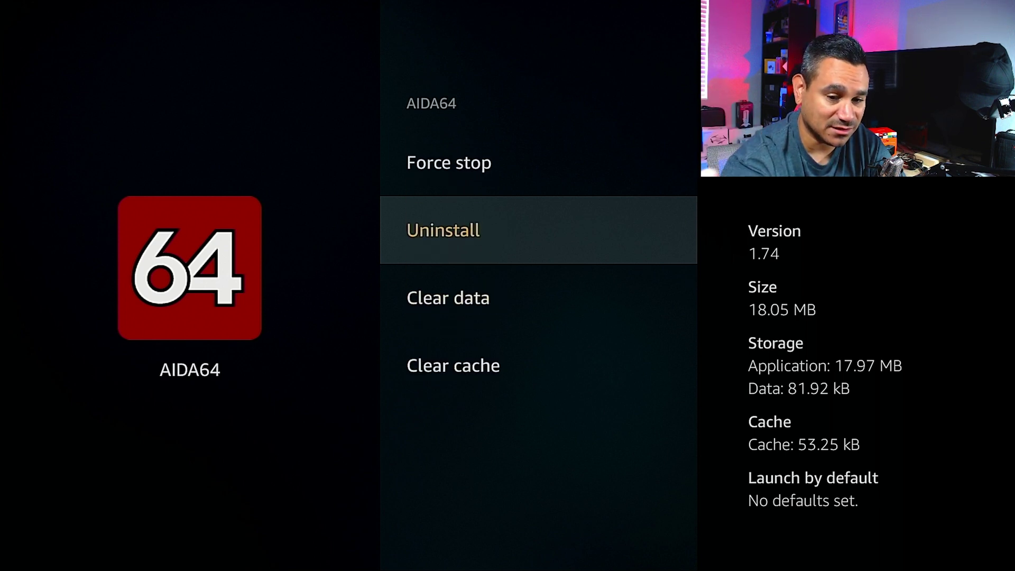
pyautogui.press('Up')
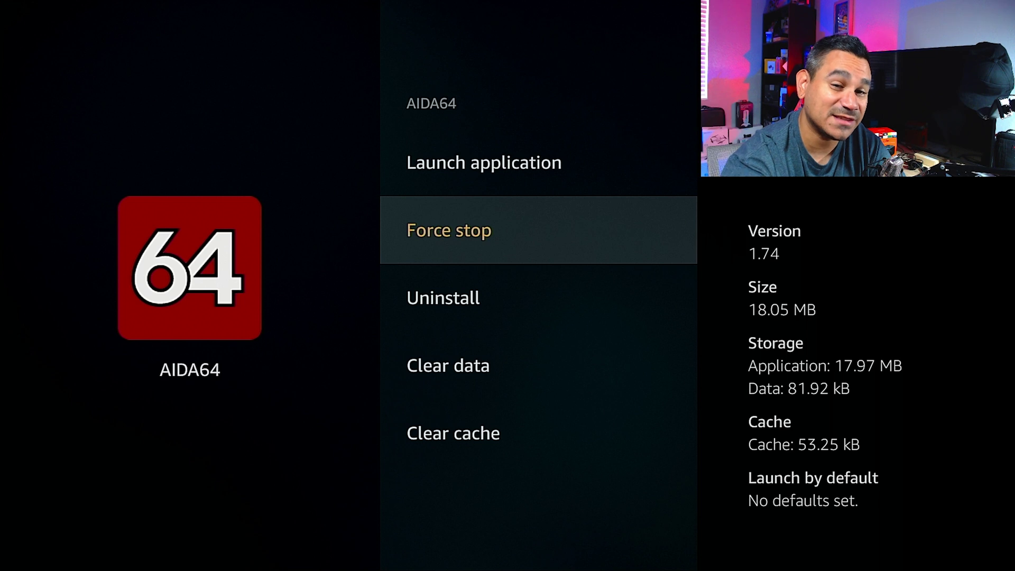
pyautogui.press('Up')
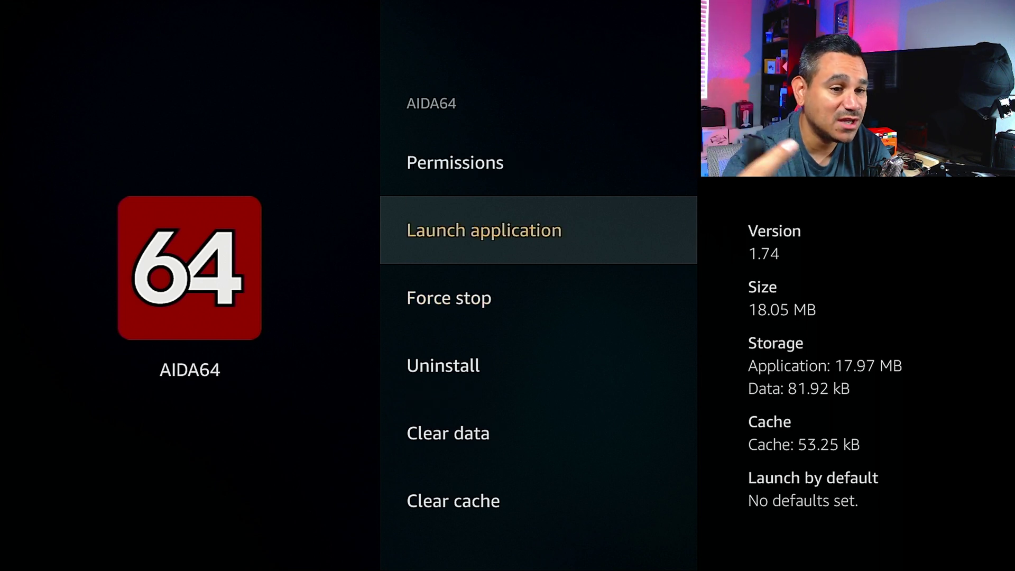
pyautogui.press('Escape')
pyautogui.press('Down')
pyautogui.press('Down')
pyautogui.press('Down')
pyautogui.press('Down')
pyautogui.press('Down')
pyautogui.press('Down')
pyautogui.press('Down')
pyautogui.press('Down')
pyautogui.press('Down')
pyautogui.press('Down')
pyautogui.press('Down')
pyautogui.press('Down')
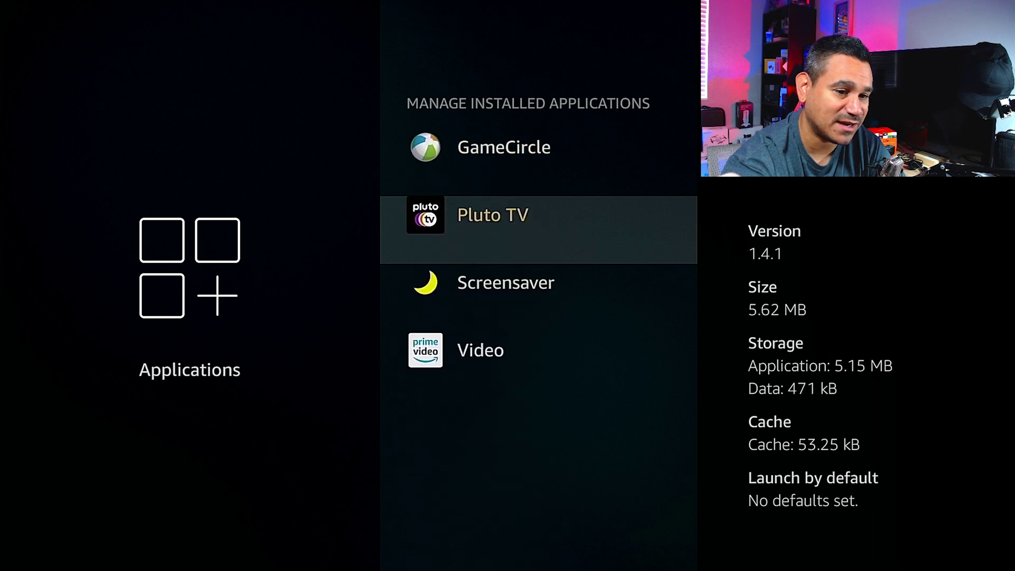
pyautogui.press('Escape')
pyautogui.press('Escape')
pyautogui.press('Right')
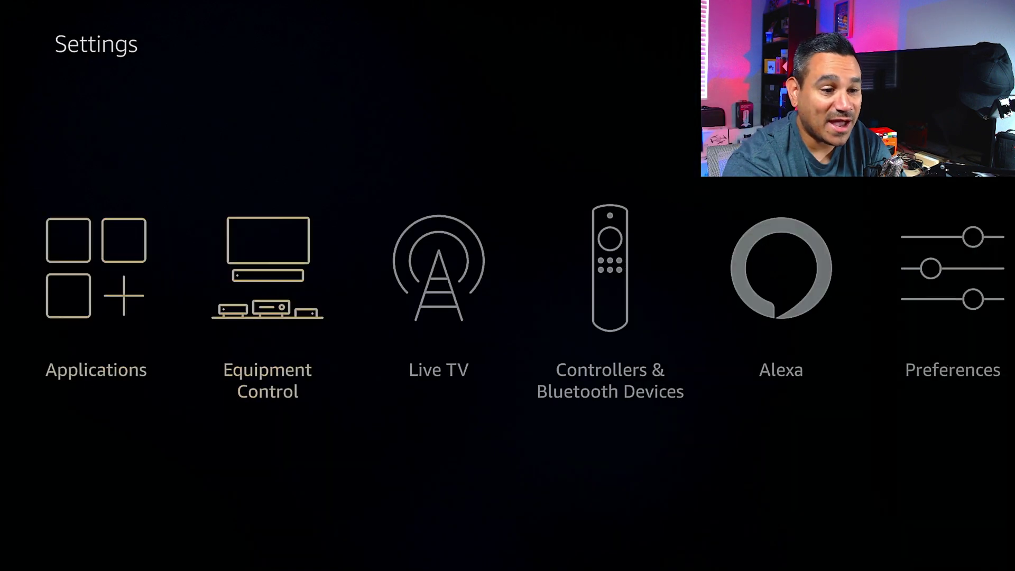
pyautogui.press('Return')
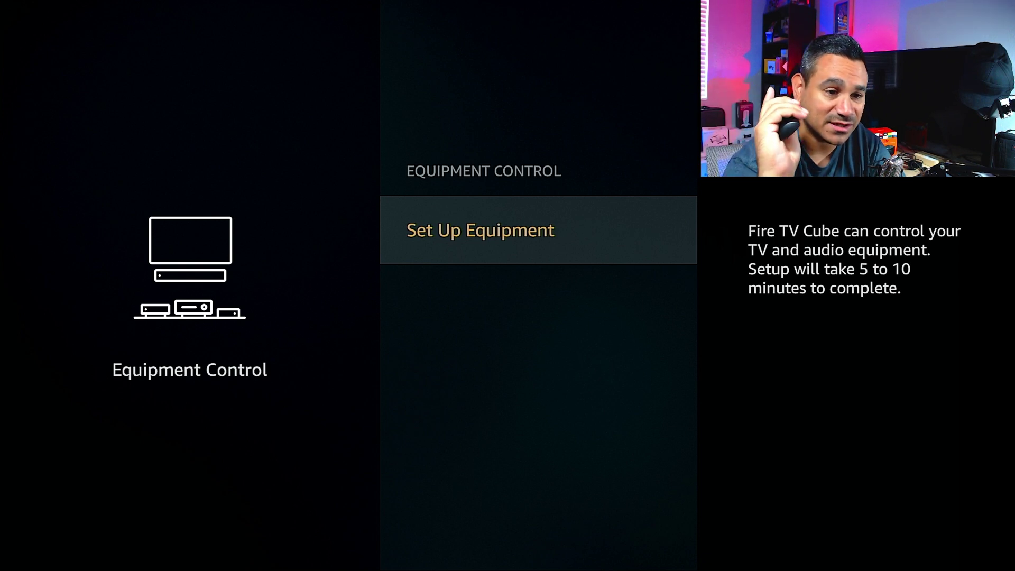
pyautogui.press('Escape')
pyautogui.press('Right')
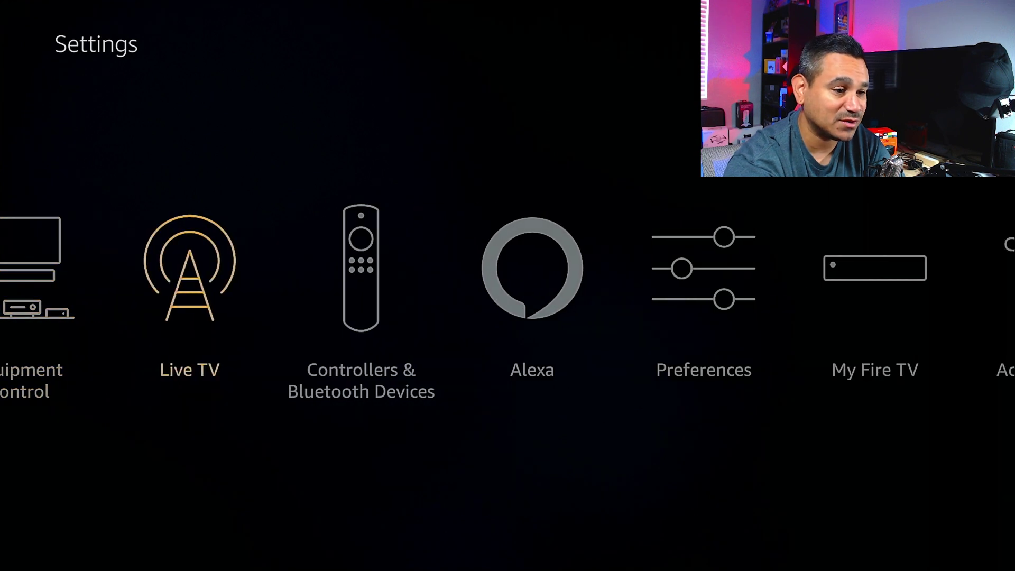
pyautogui.press('Return')
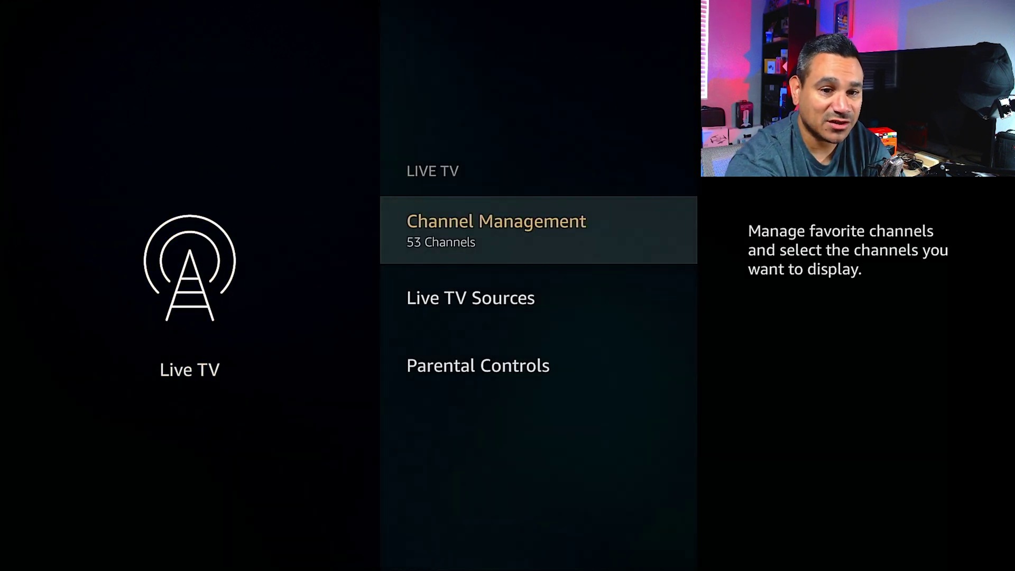
pyautogui.press('Down')
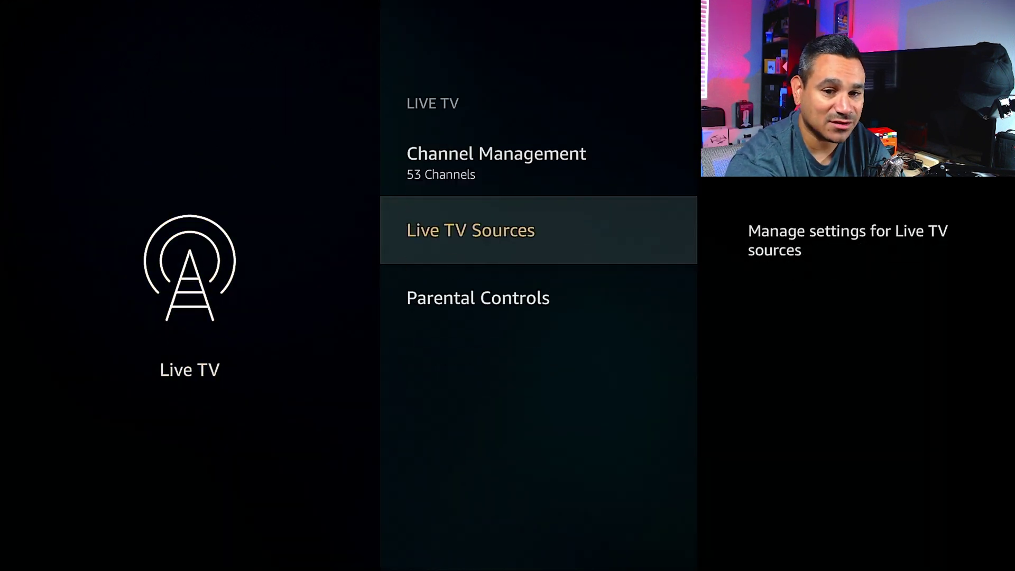
pyautogui.press('Down')
pyautogui.press('Escape')
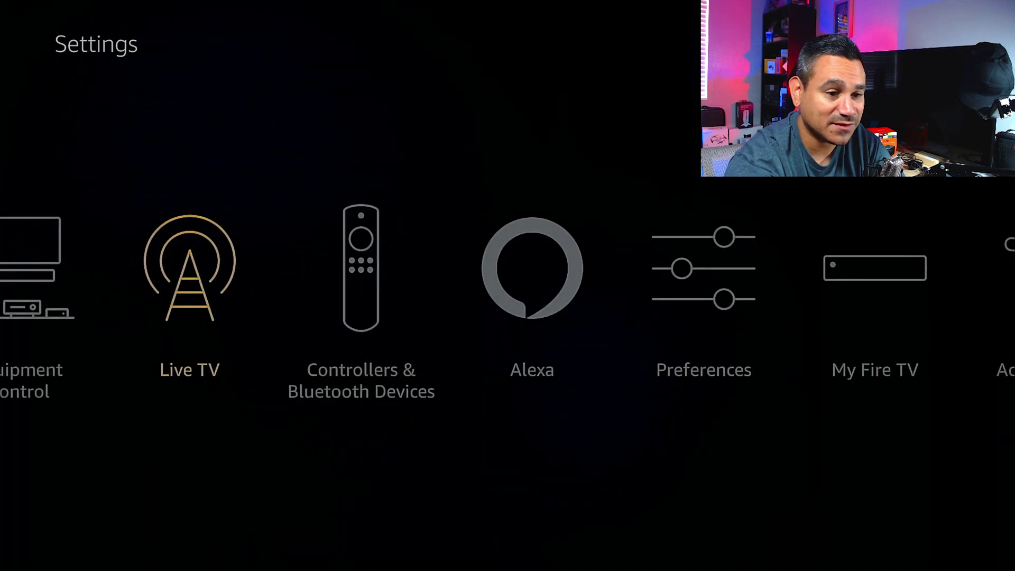
pyautogui.press('Right')
pyautogui.press('Return')
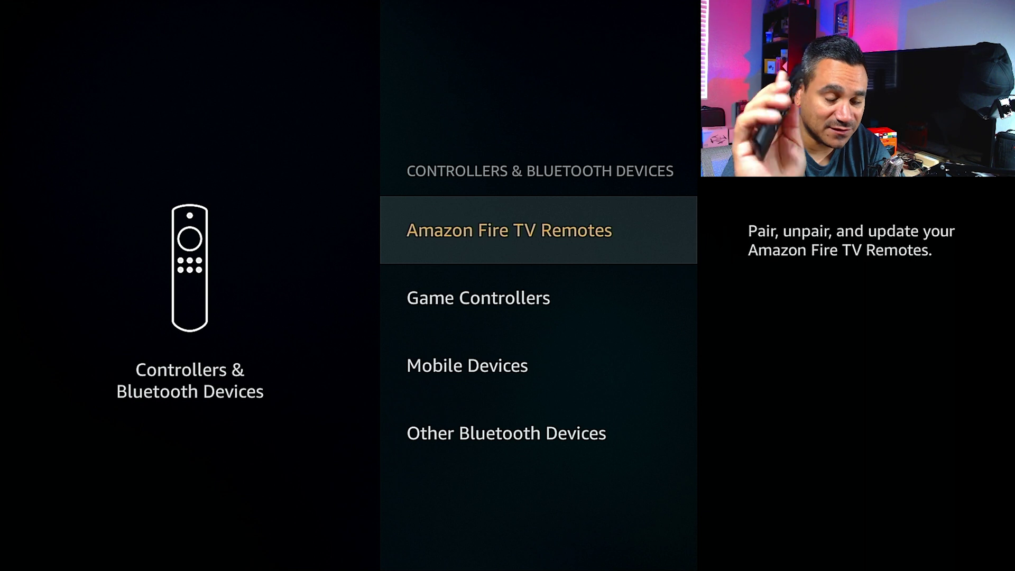
pyautogui.press('Down')
pyautogui.press('Down')
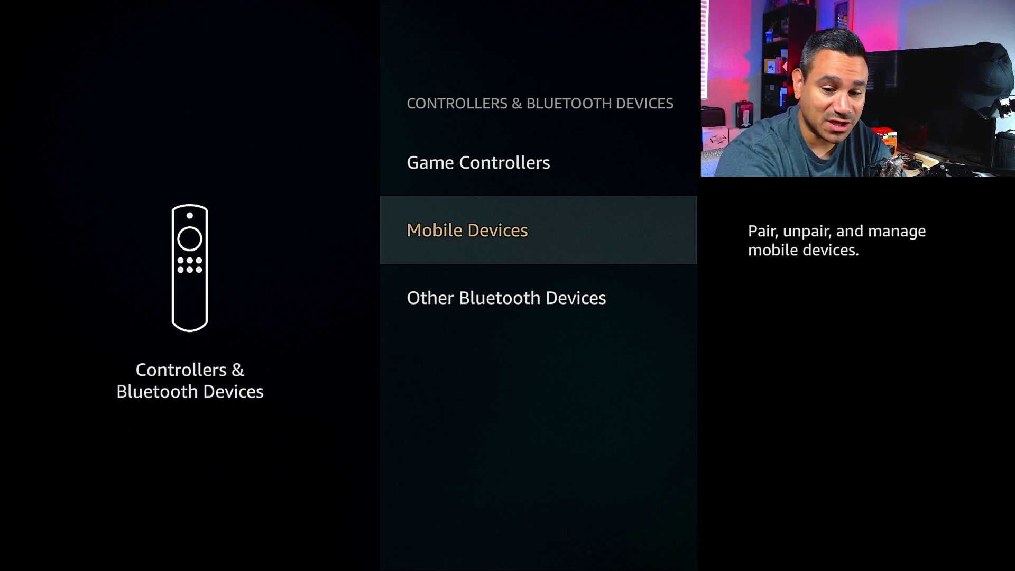
pyautogui.press('Down')
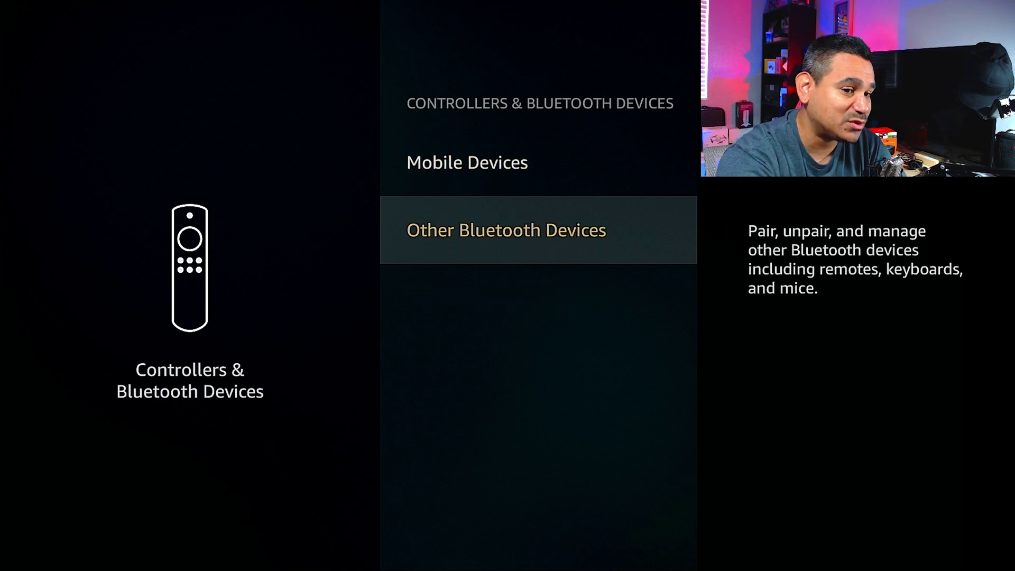
pyautogui.press('Escape')
pyautogui.press('Right')
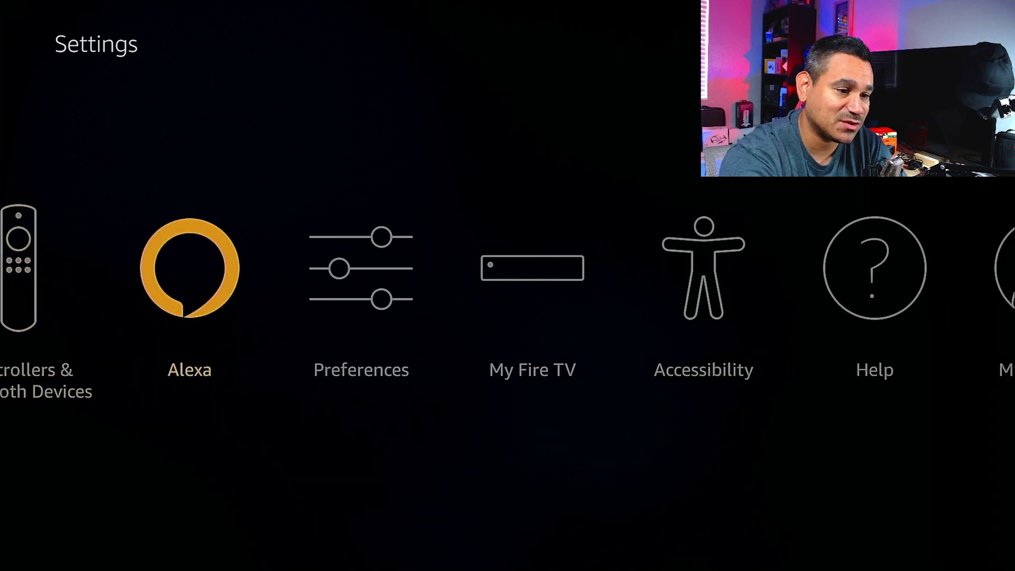
pyautogui.press('Return')
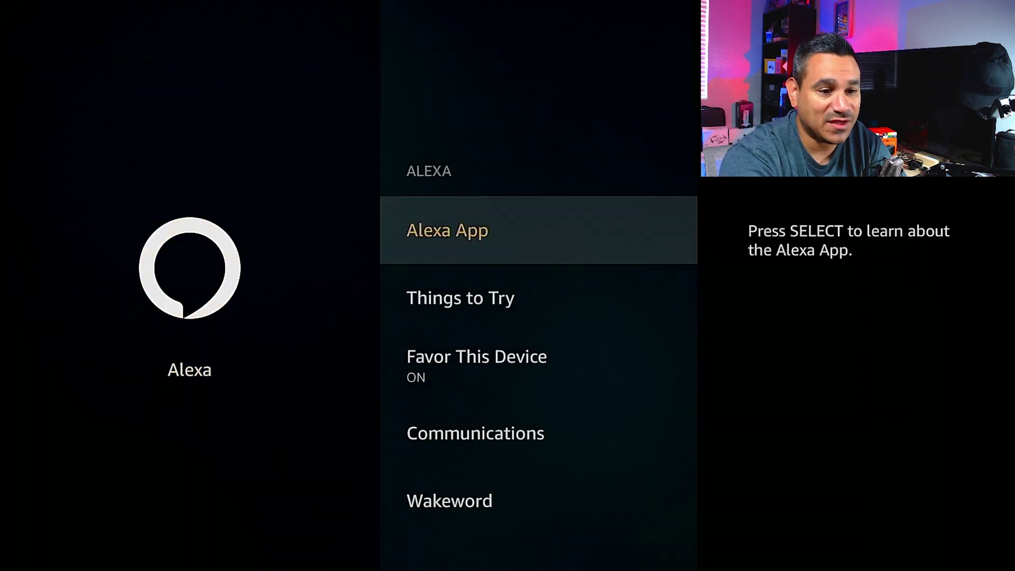
pyautogui.press('Down')
pyautogui.press('Down')
pyautogui.press('Down')
pyautogui.press('Down')
pyautogui.press('Return')
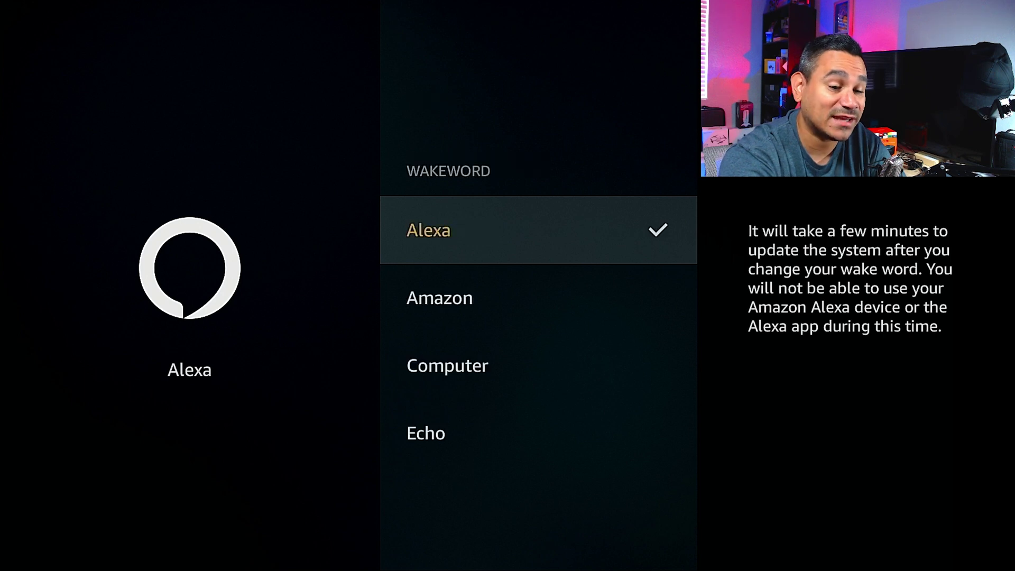
pyautogui.press('Down')
pyautogui.press('Down')
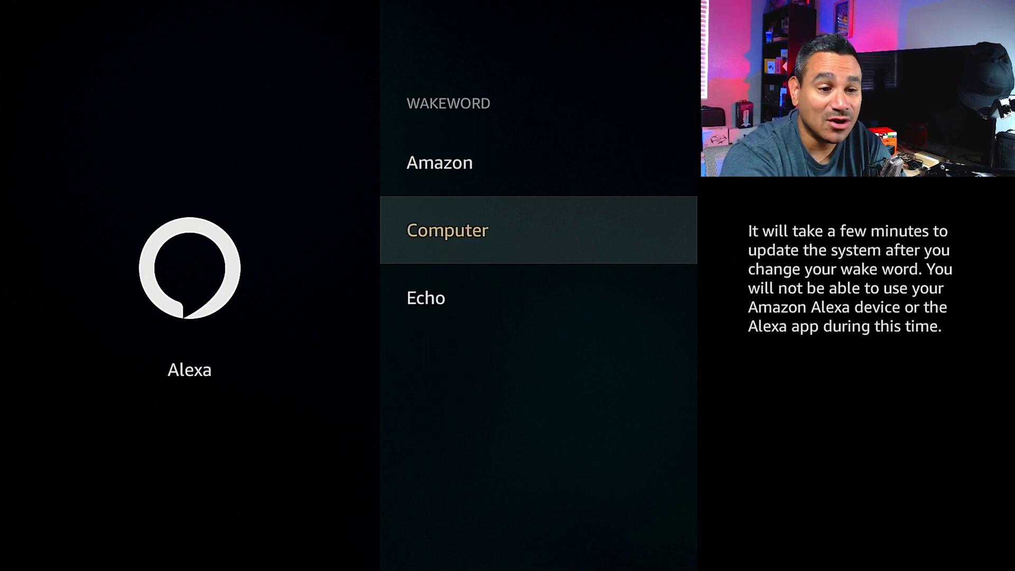
pyautogui.press('Down')
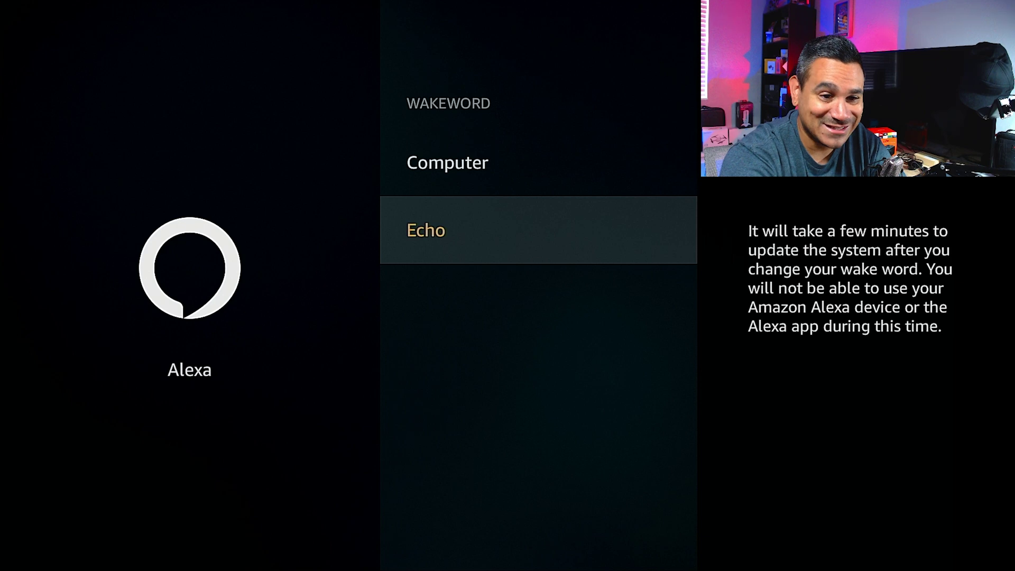
pyautogui.press('Return')
pyautogui.press('Escape')
pyautogui.press('Right')
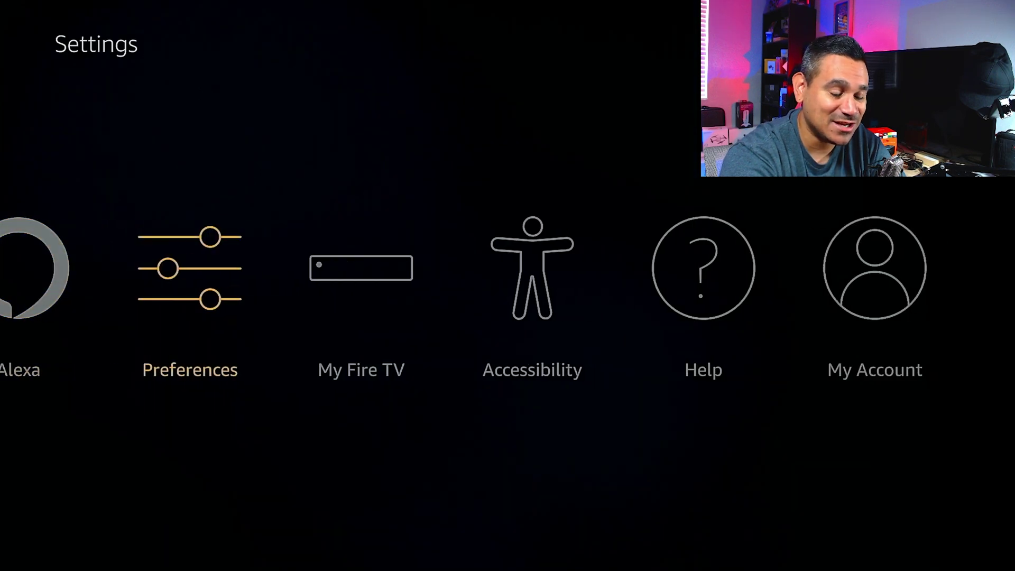
# Step: Open the per-app list under Preferences > Notification Settings > App Notifications
pyautogui.press('Return')
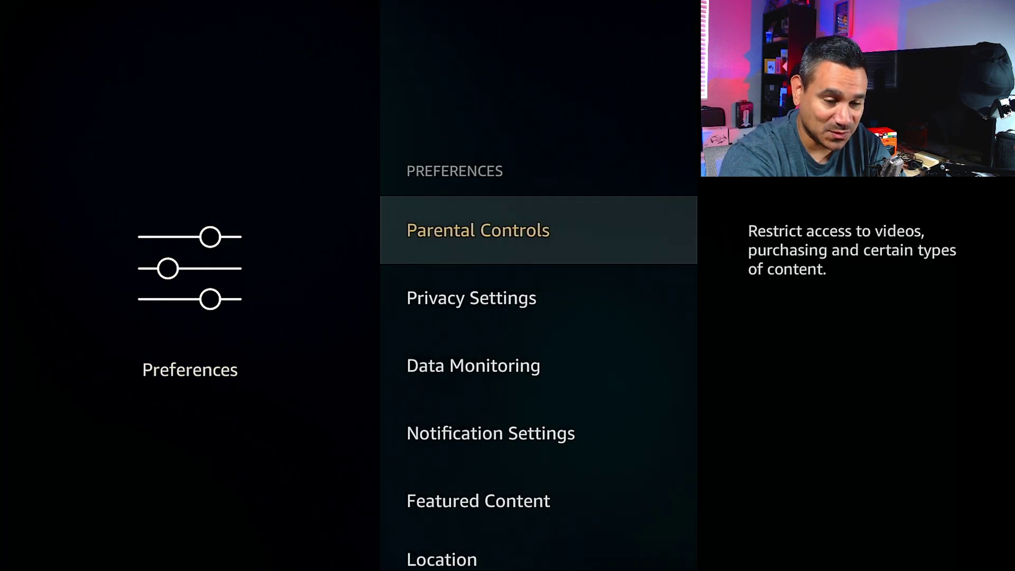
pyautogui.press('Down')
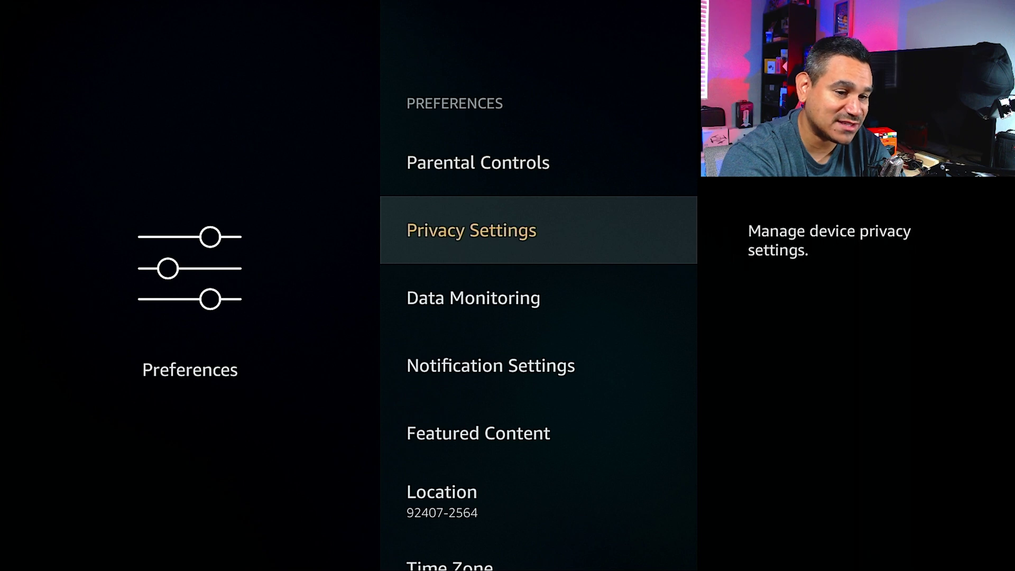
pyautogui.press('Down')
pyautogui.press('Down')
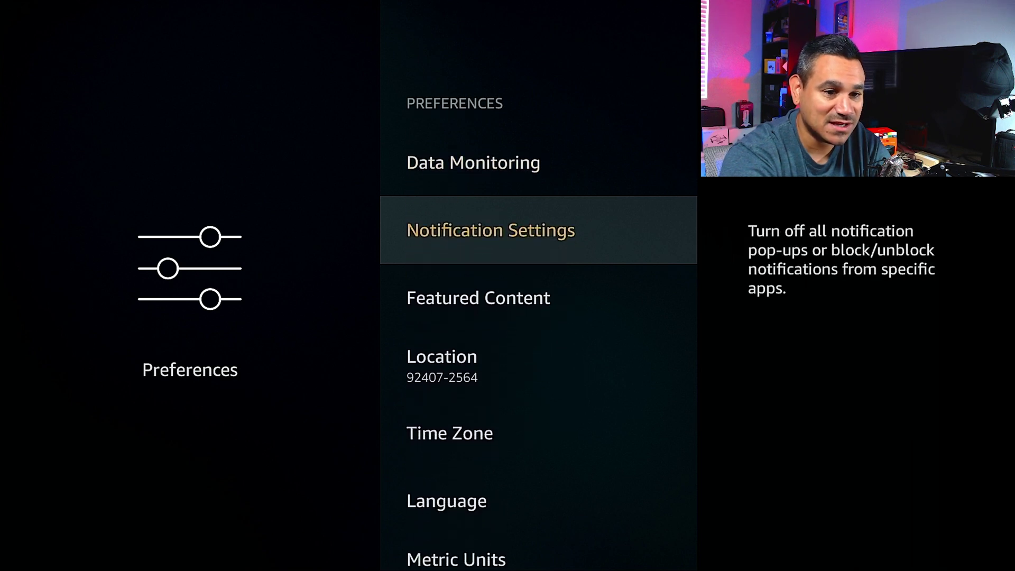
pyautogui.press('Return')
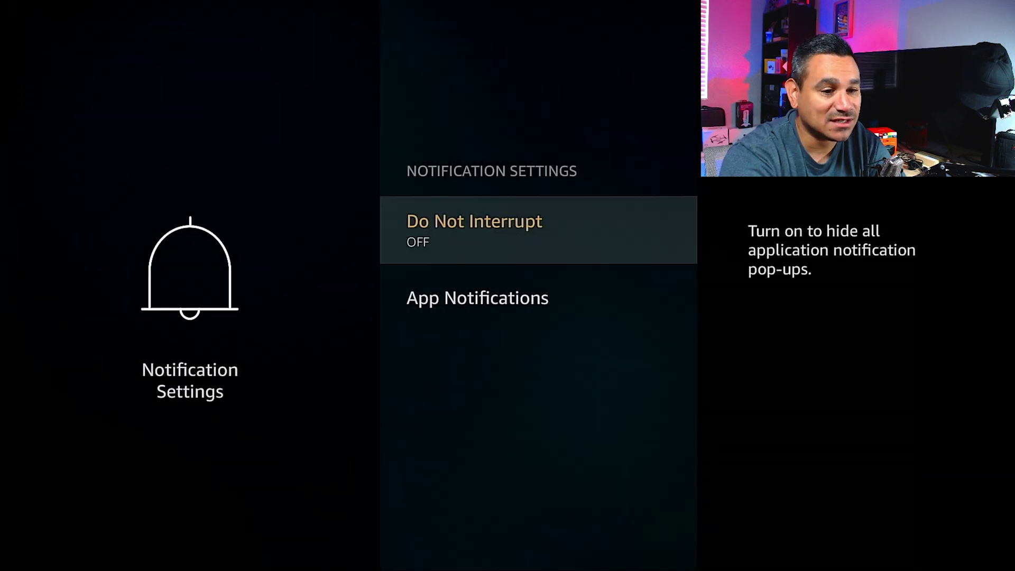
pyautogui.press('Down')
pyautogui.press('Return')
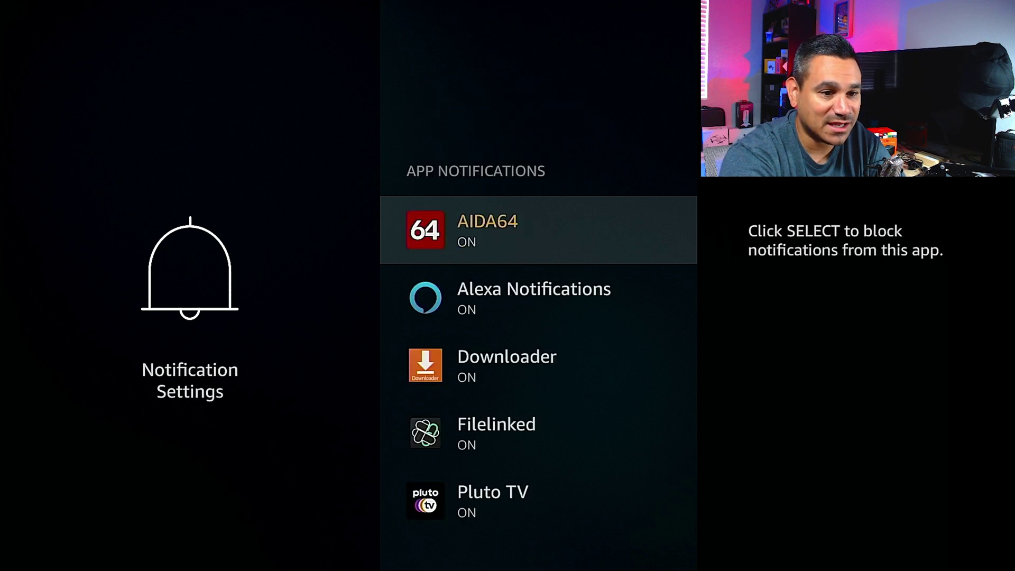
# Step: Block notifications from AIDA64, Downloader, Filelinked and Pluto TV, keeping Alexa Notifications on
pyautogui.press('Return')
pyautogui.press('Down')
pyautogui.press('Return')
pyautogui.press('Down')
pyautogui.press('Return')
pyautogui.press('Down')
pyautogui.press('Return')
pyautogui.press('Down')
pyautogui.press('Return')
pyautogui.press('Up')
pyautogui.press('Up')
pyautogui.press('Up')
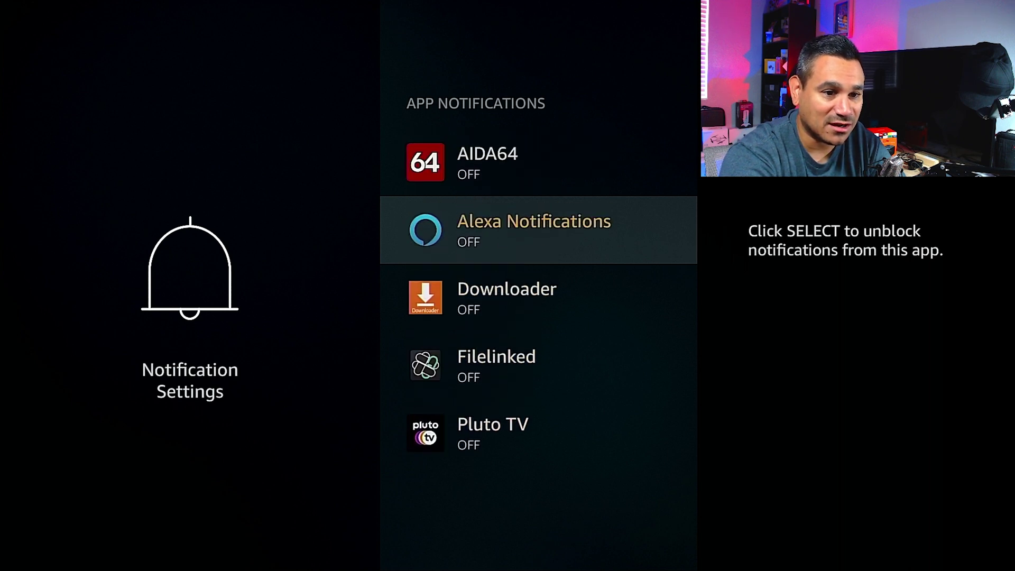
pyautogui.press('Return')
# Step: Turn off Allow Video Autoplay and Allow Audio Autoplay in Featured Content
pyautogui.press('Escape')
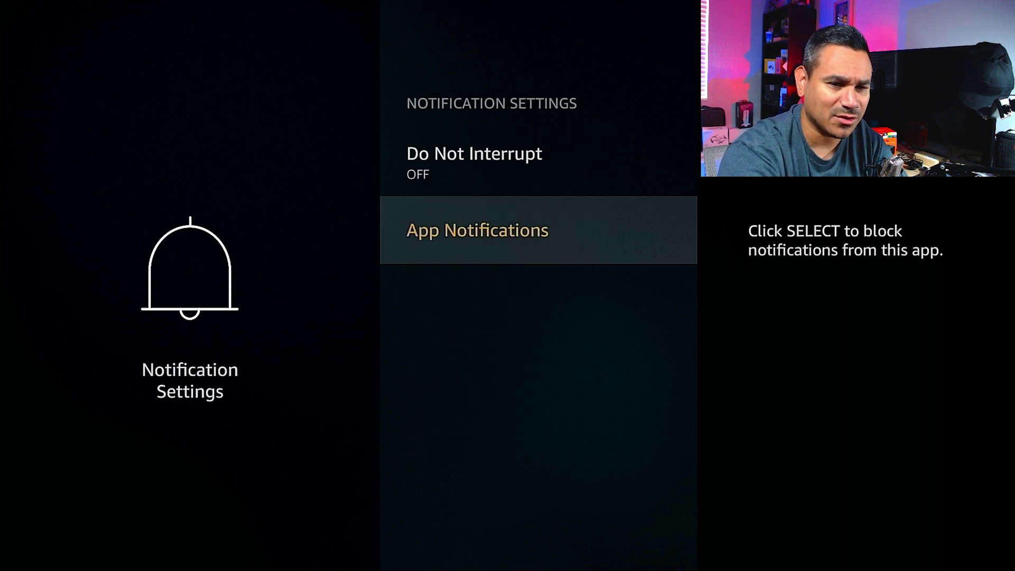
pyautogui.press('Escape')
pyautogui.press('Down')
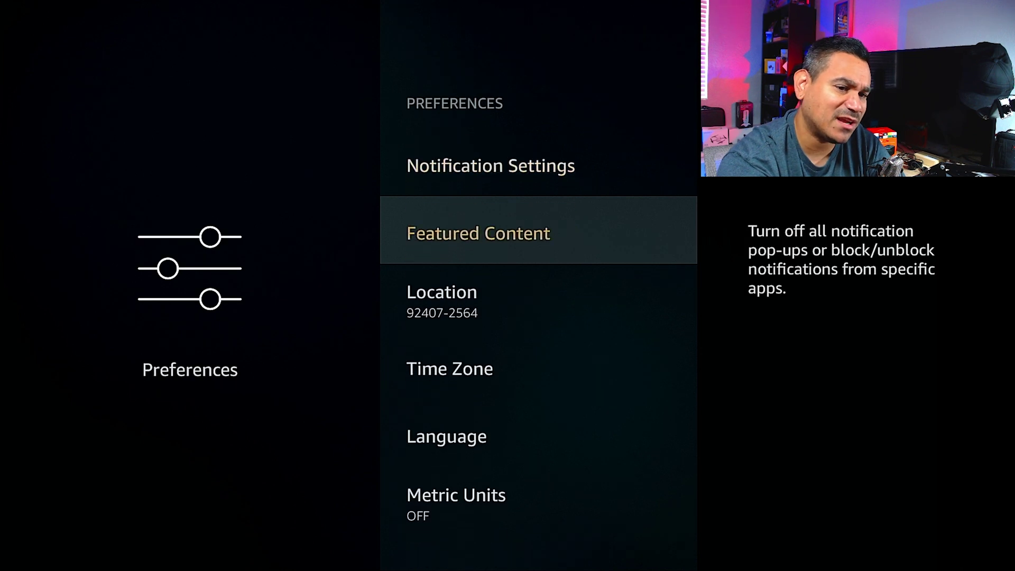
pyautogui.press('Return')
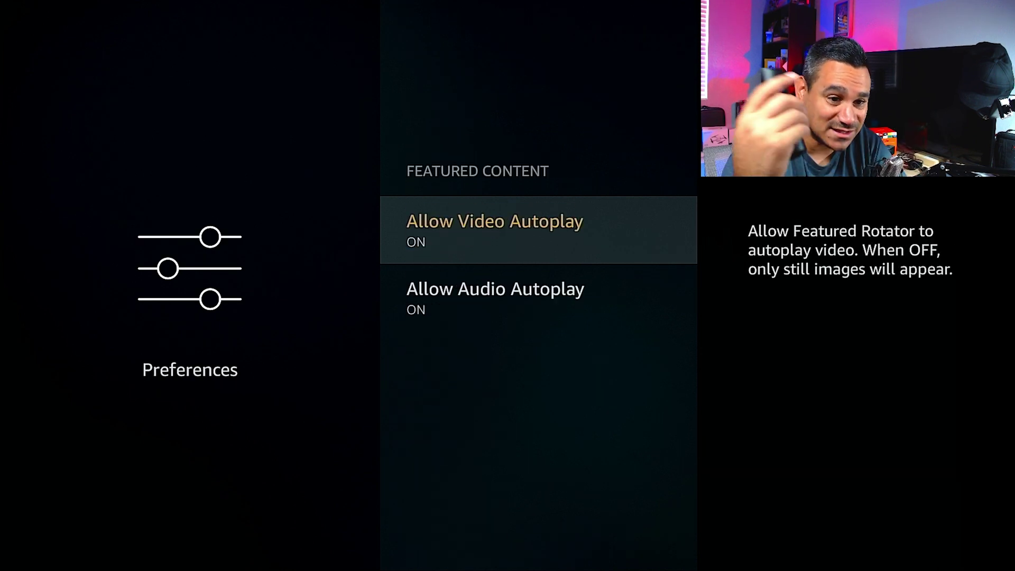
pyautogui.press('Return')
pyautogui.press('Down')
pyautogui.press('Return')
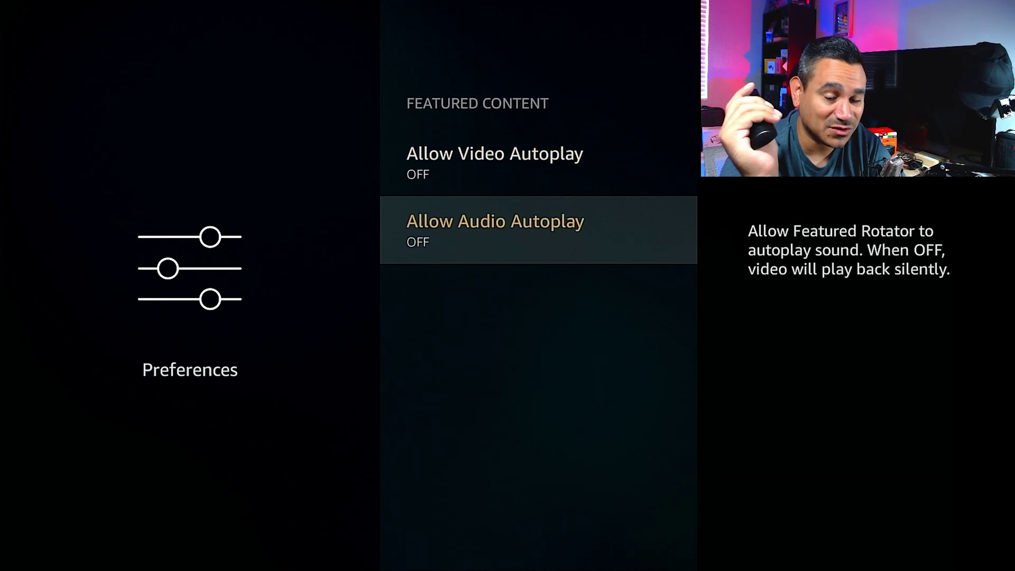
pyautogui.press('Up')
pyautogui.press('Escape')
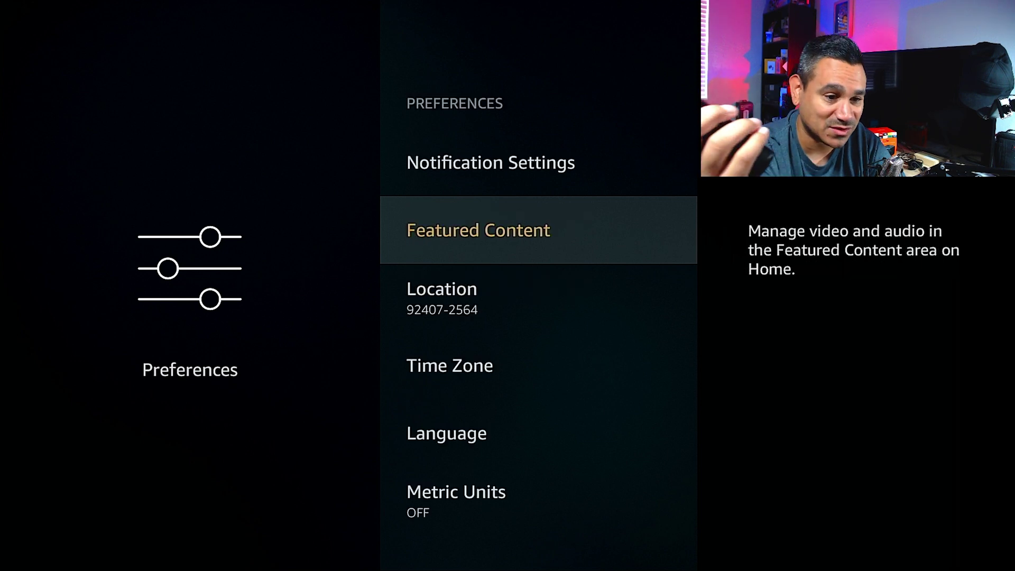
pyautogui.press('Down')
pyautogui.press('Down')
pyautogui.press('Down')
pyautogui.press('Up')
pyautogui.press('Up')
pyautogui.press('Up')
pyautogui.press('Up')
pyautogui.press('Up')
# Step: In Privacy Settings, turn off Device Usage Data, Collect App Usage Data and Interest-based Ads
pyautogui.press('Return')
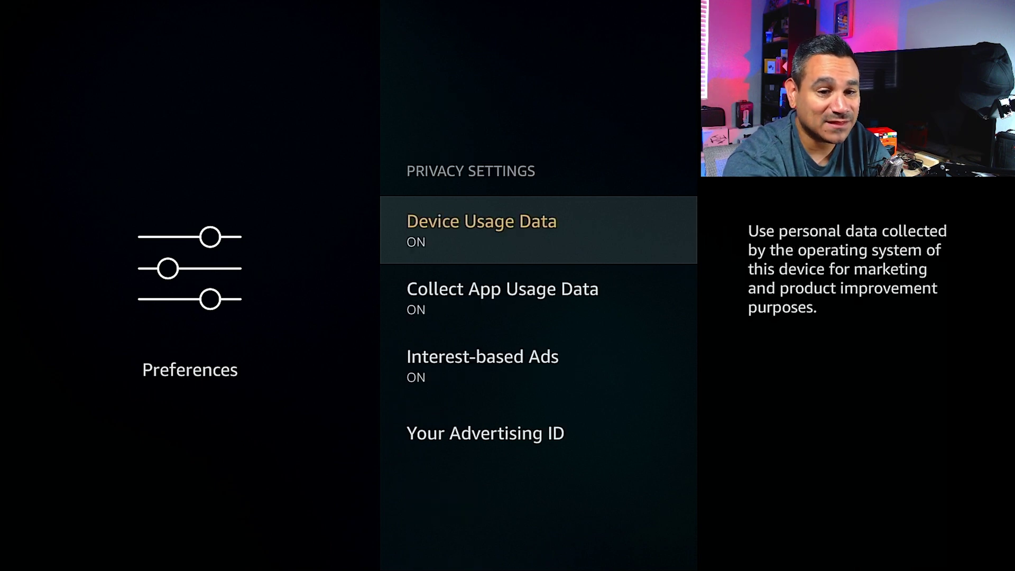
pyautogui.press('Return')
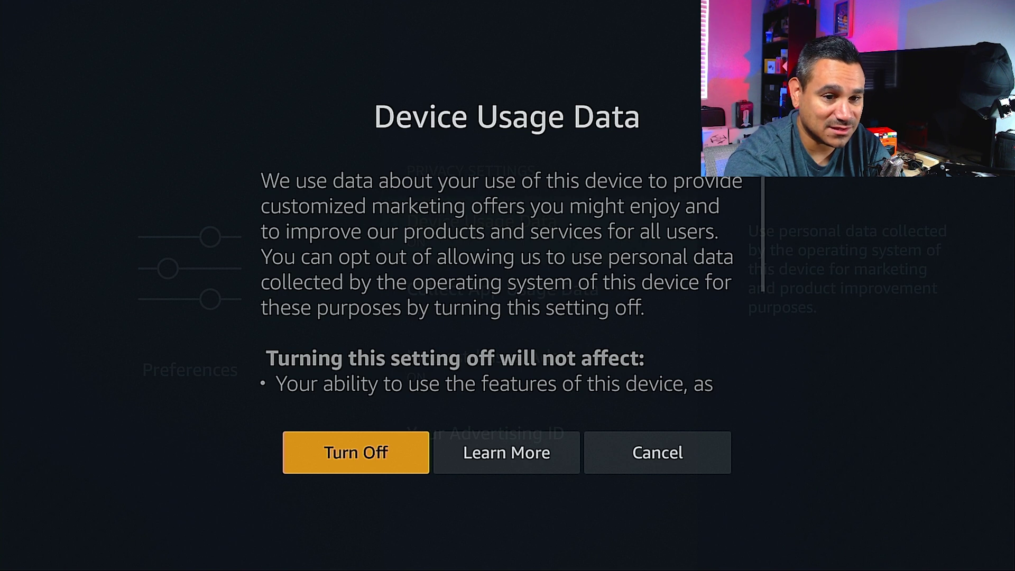
pyautogui.press('Return')
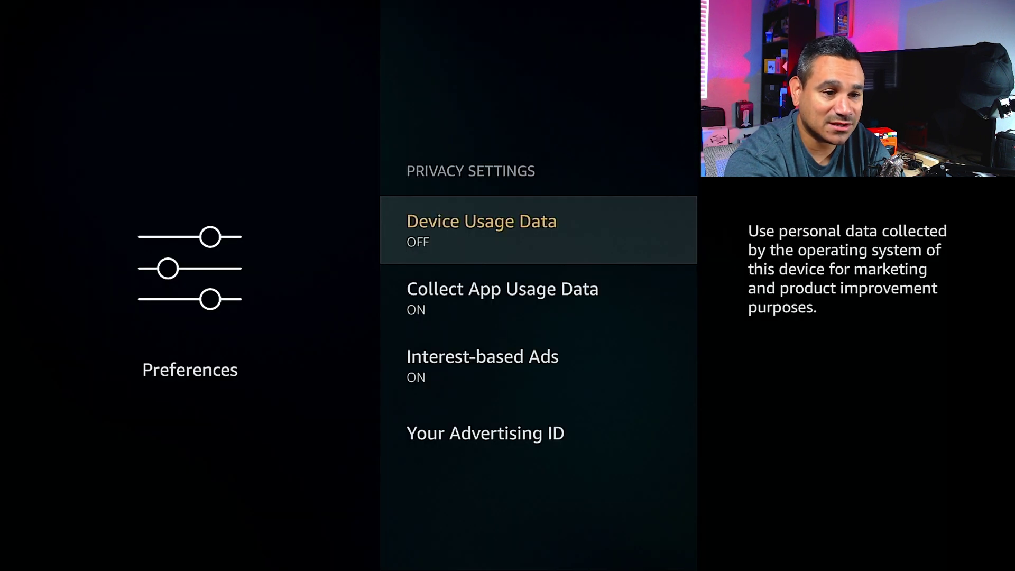
pyautogui.press('Down')
pyautogui.press('Return')
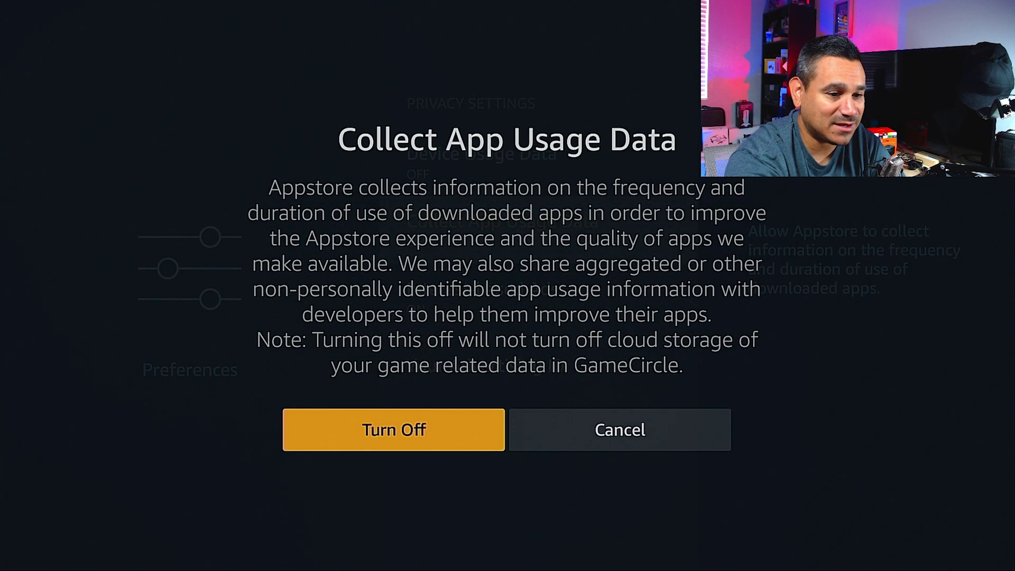
pyautogui.press('Return')
pyautogui.press('Down')
pyautogui.press('Return')
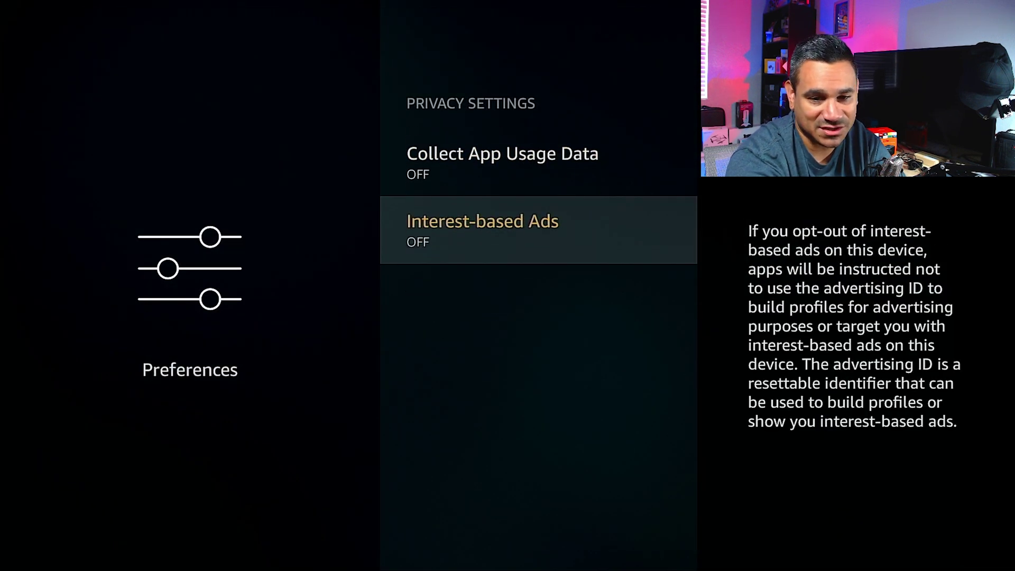
# Step: Glance at Parental Controls, then go back to the main Settings row
pyautogui.press('Escape')
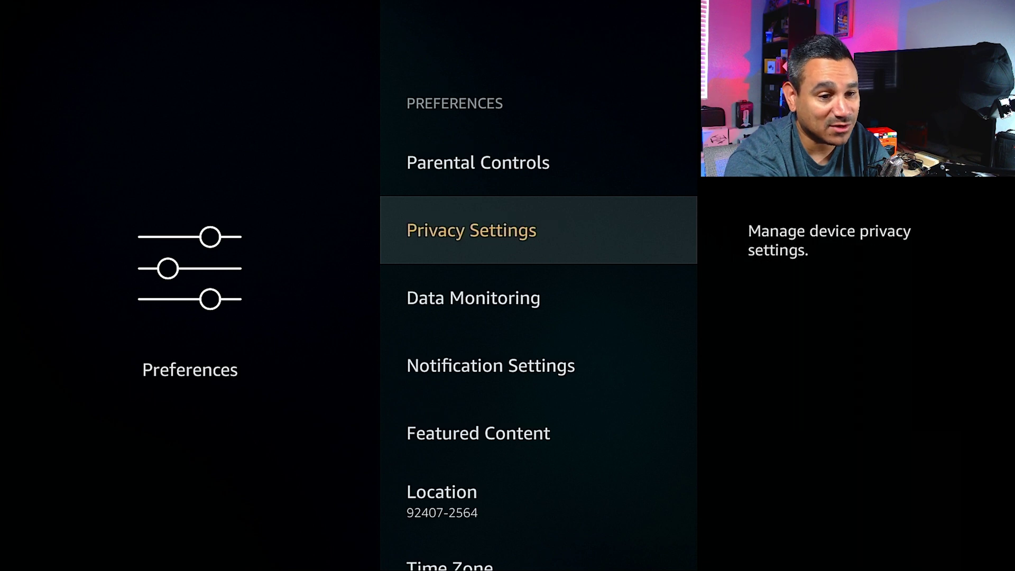
pyautogui.press('Up')
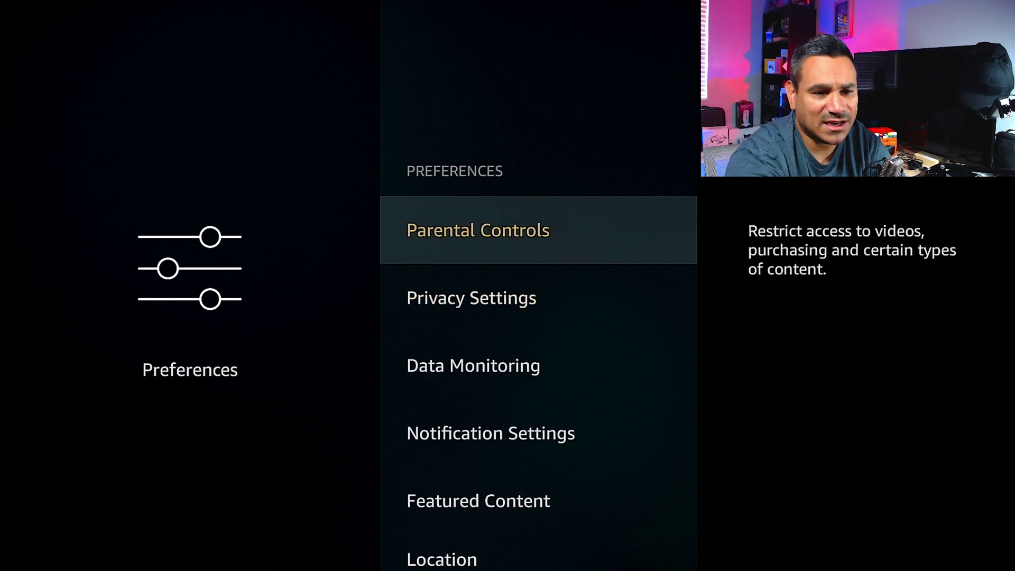
pyautogui.press('Return')
pyautogui.press('Escape')
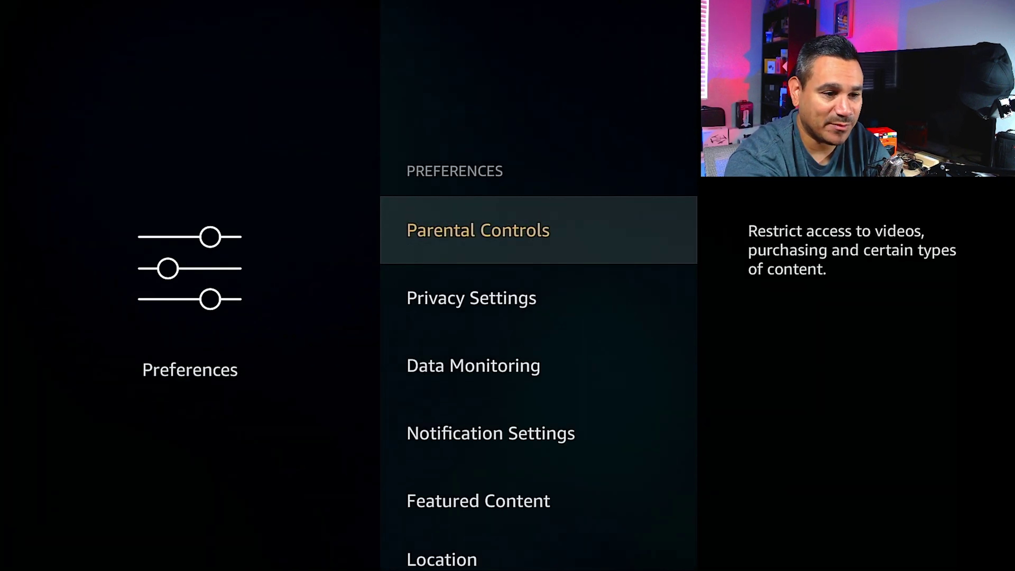
pyautogui.press('Escape')
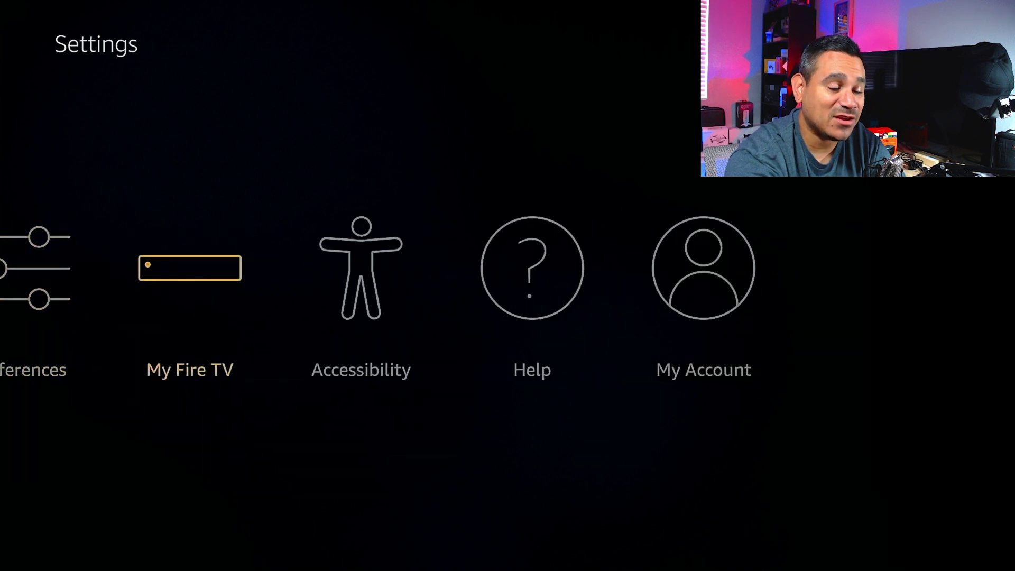
pyautogui.press('Return')
pyautogui.press('Return')
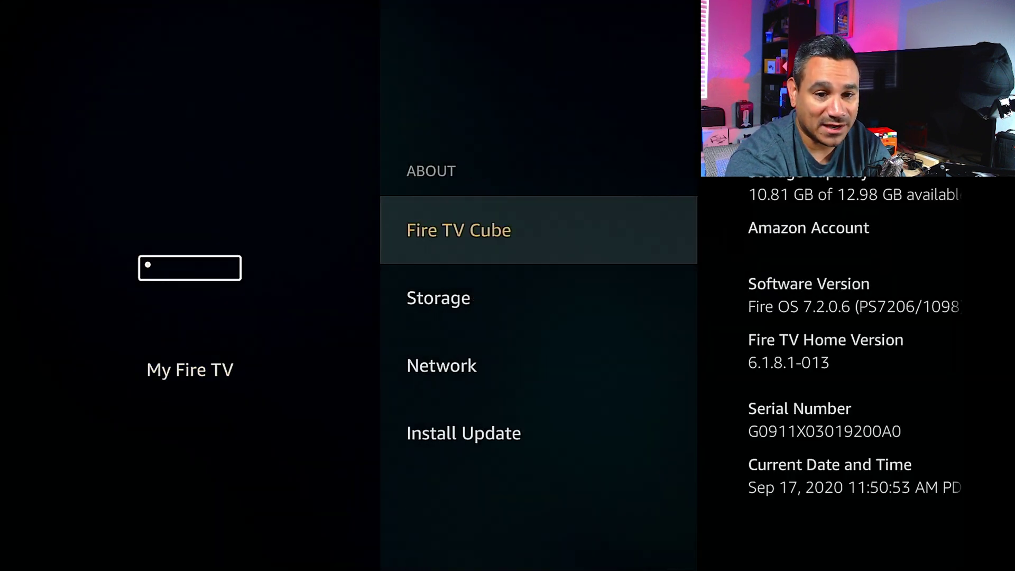
# Step: Check the device's storage and pending update details in My Fire TV > About
pyautogui.press('Down')
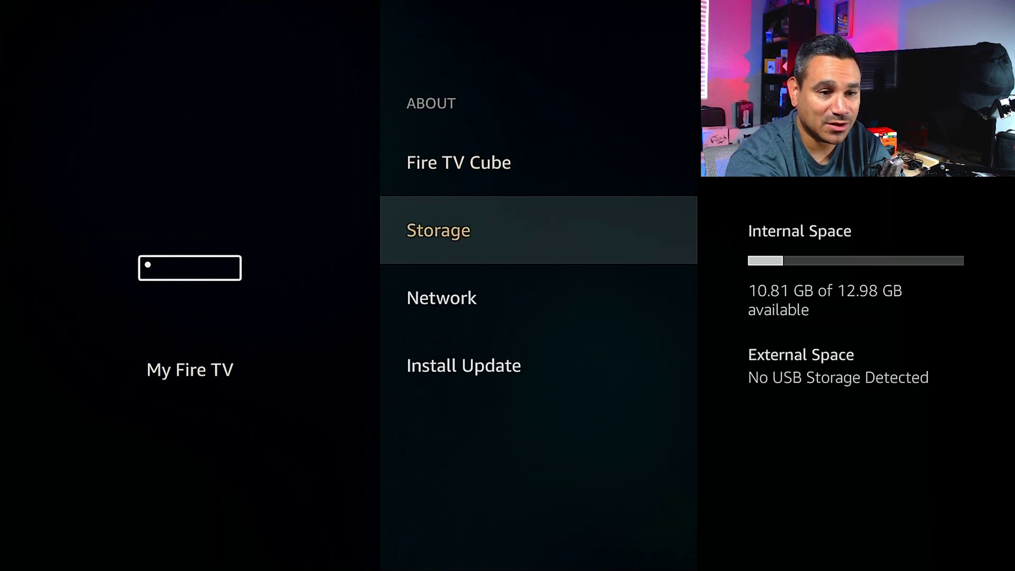
pyautogui.press('Down')
pyautogui.press('Down')
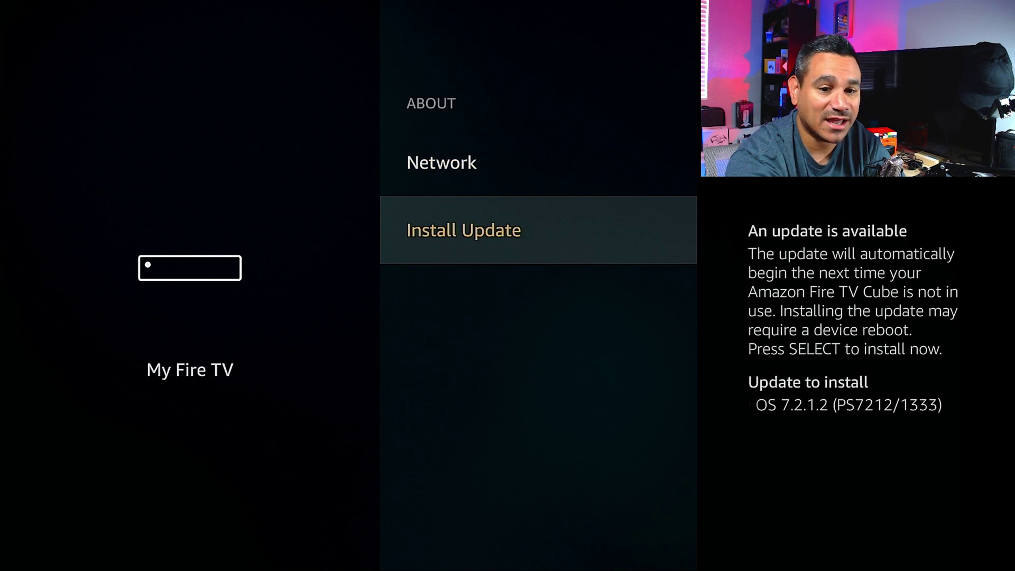
pyautogui.press('Escape')
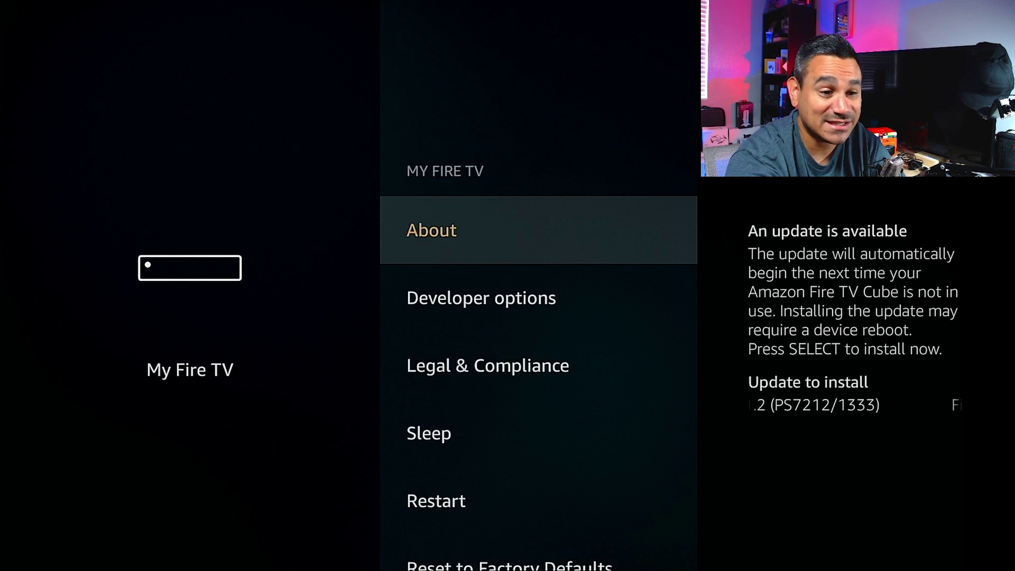
# Step: Review Developer options > Install unknown apps for the Downloader and Filelinked entries
pyautogui.press('Down')
pyautogui.press('Return')
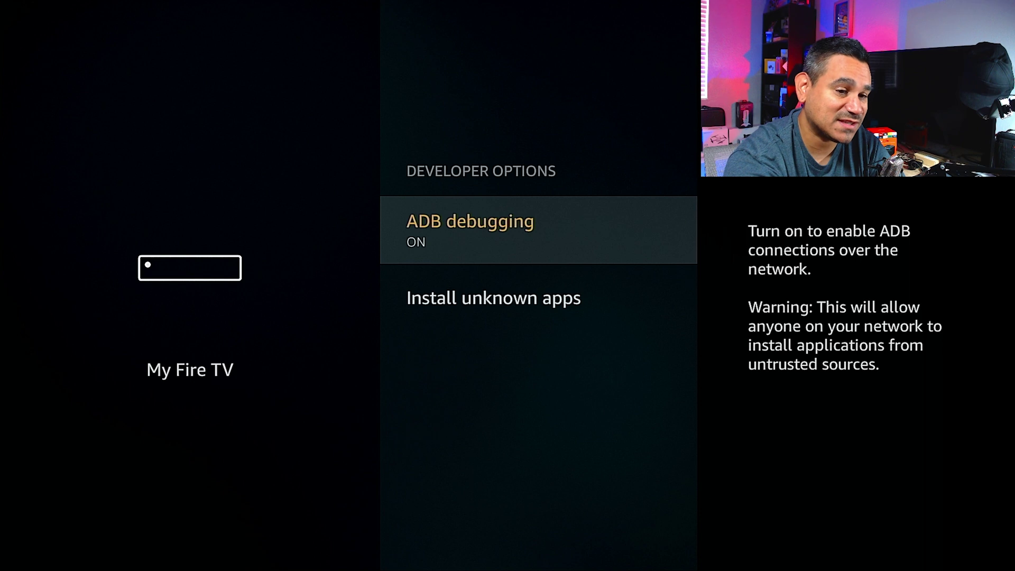
pyautogui.press('Down')
pyautogui.press('Return')
pyautogui.press('Down')
pyautogui.press('Up')
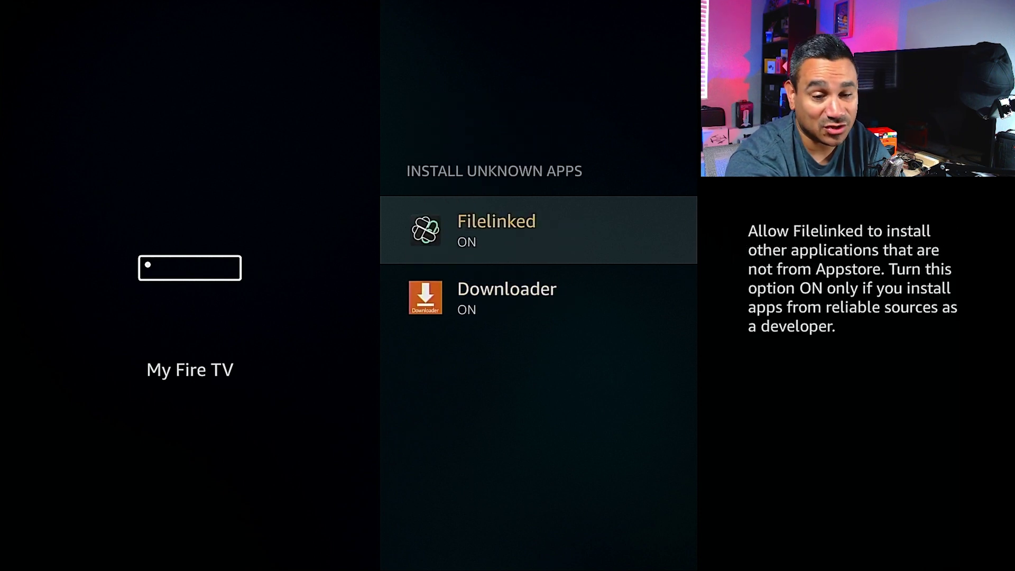
pyautogui.press('Escape')
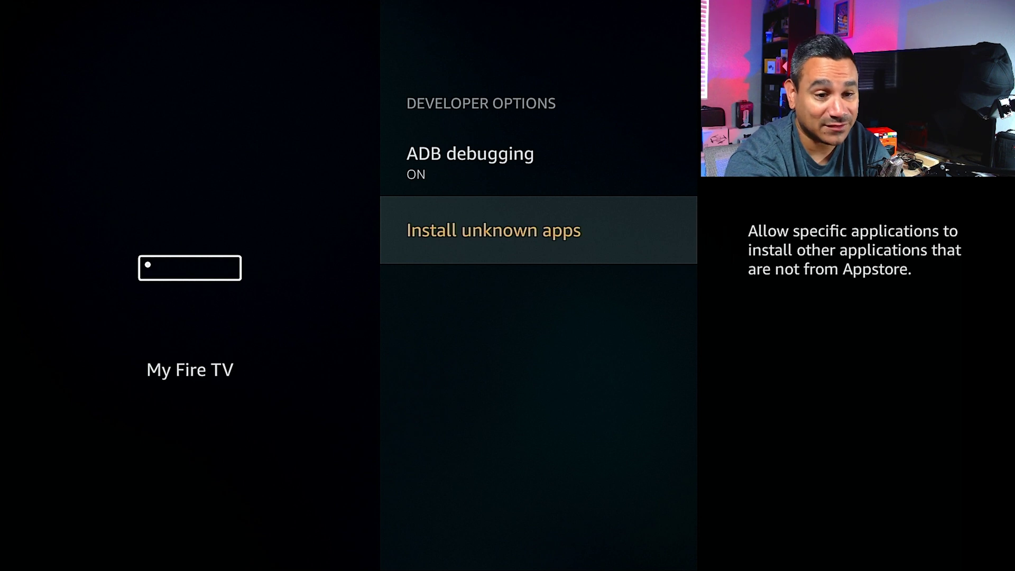
pyautogui.press('Escape')
# Step: Browse Legal & Compliance and Reset to Factory Defaults, then return to the Settings row
pyautogui.press('Down')
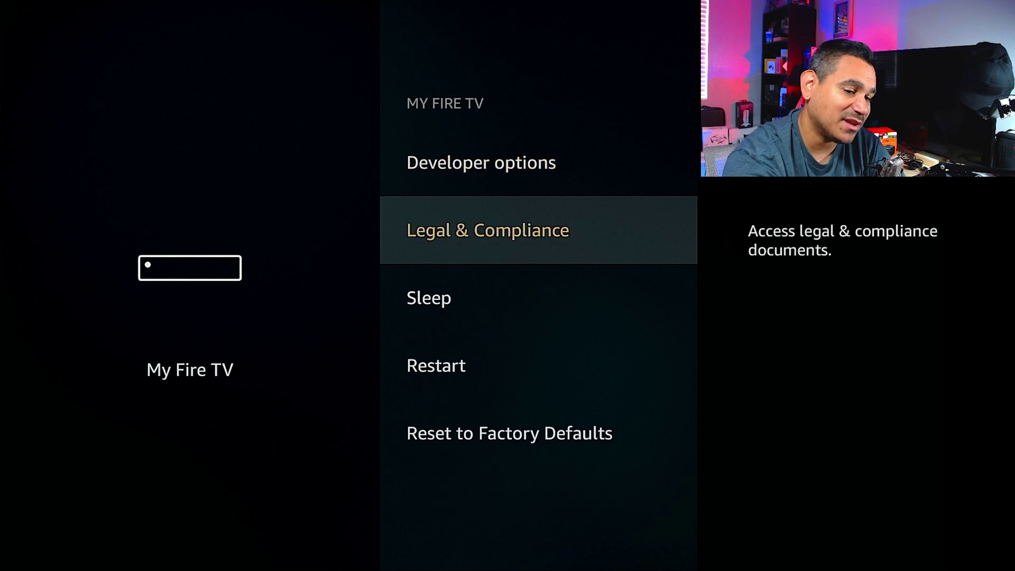
pyautogui.press('Down')
pyautogui.press('Down')
pyautogui.press('Down')
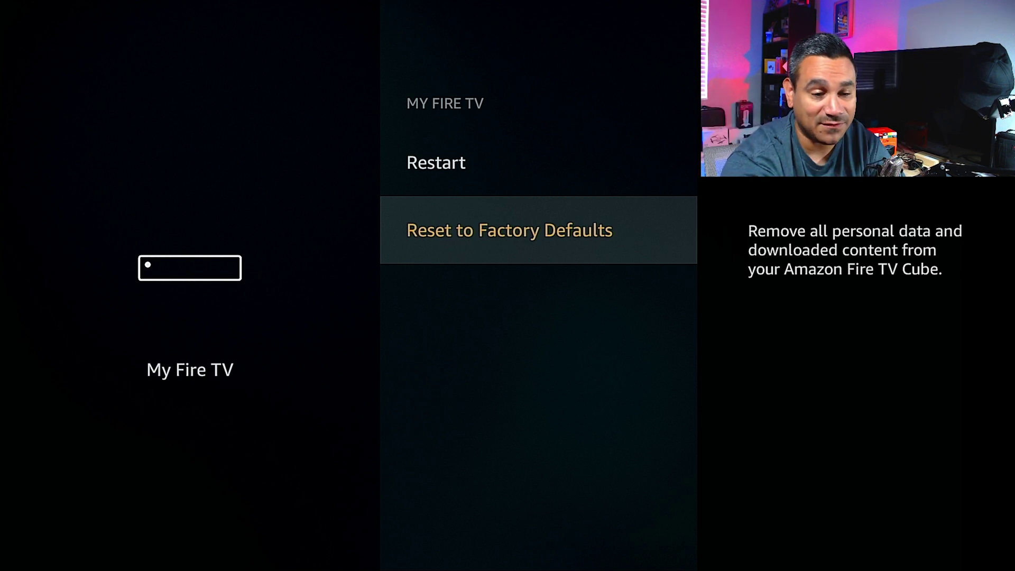
pyautogui.press('Escape')
pyautogui.press('Right')
# Step: Review Accessibility's VoiceView and Screen Magnifier settings, leaving them unchanged
pyautogui.press('Return')
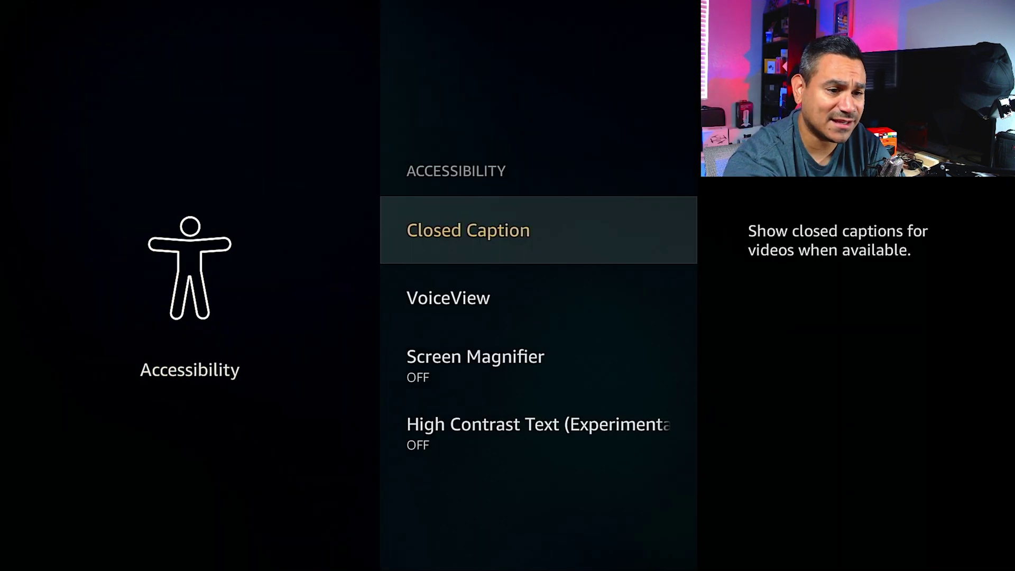
pyautogui.press('Down')
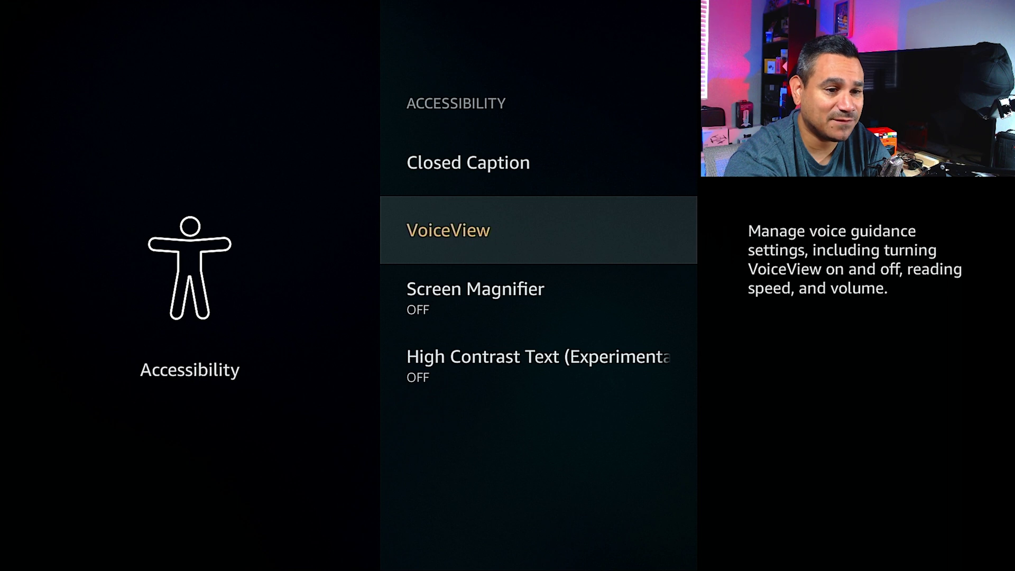
pyautogui.press('Down')
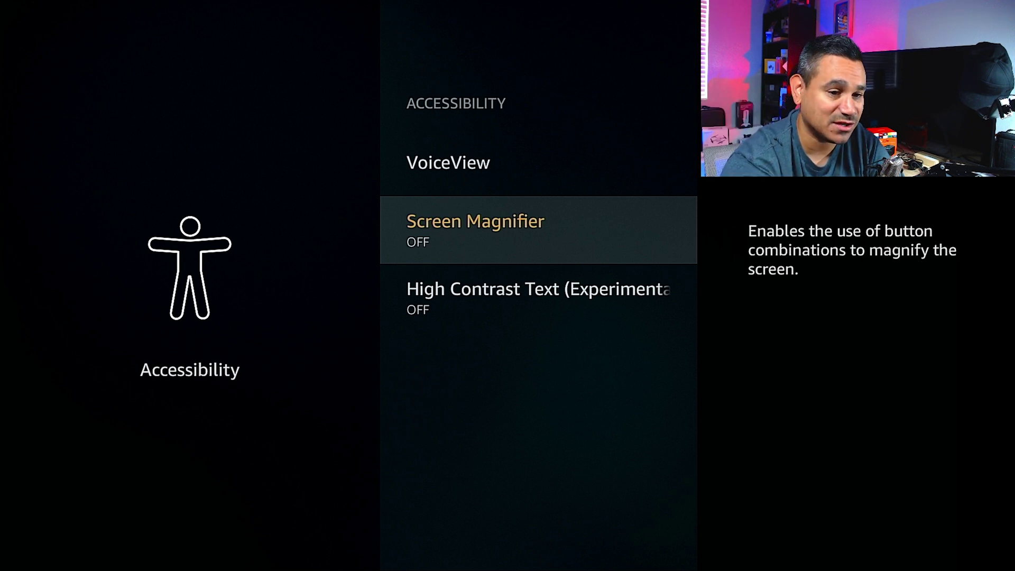
pyautogui.press('Escape')
# Step: Browse the Help section, including Quick Tips
pyautogui.press('Right')
pyautogui.press('Return')
pyautogui.press('Down')
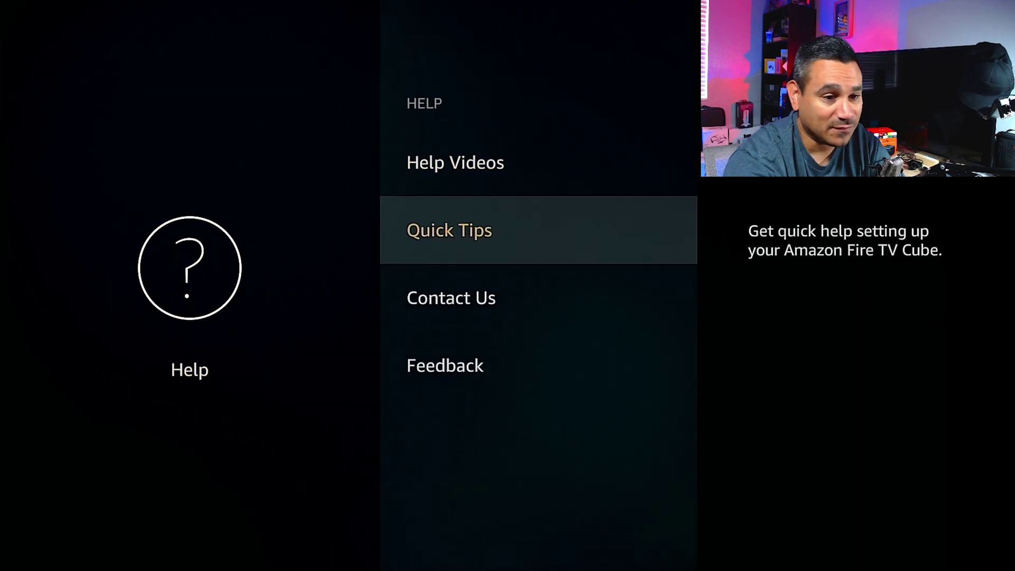
pyautogui.press('Down')
pyautogui.press('Down')
pyautogui.press('Escape')
# Step: Look through My Account's Amazon Account and Sync Amazon Content, then return to Home
pyautogui.press('Right')
pyautogui.press('Return')
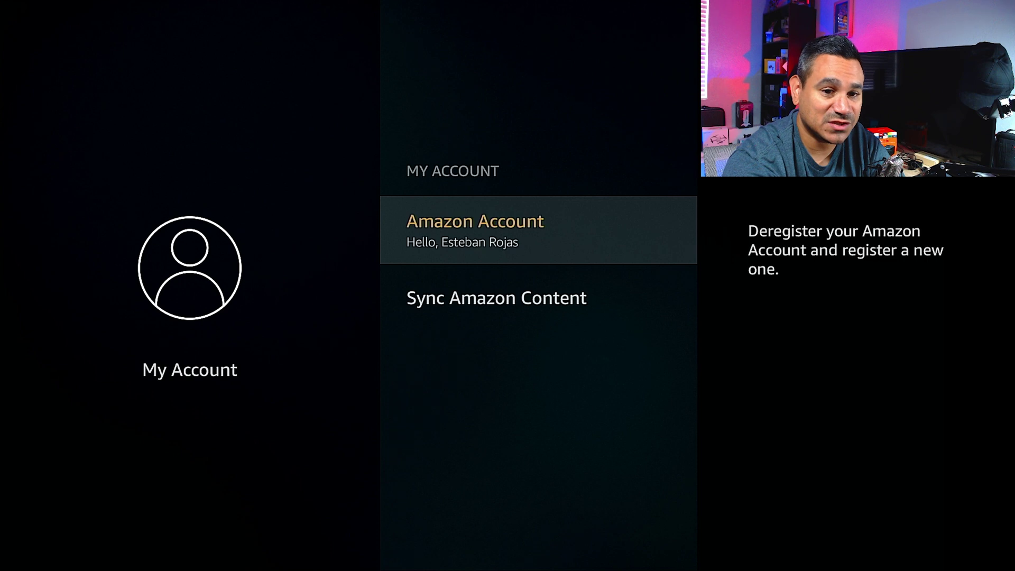
pyautogui.press('Return')
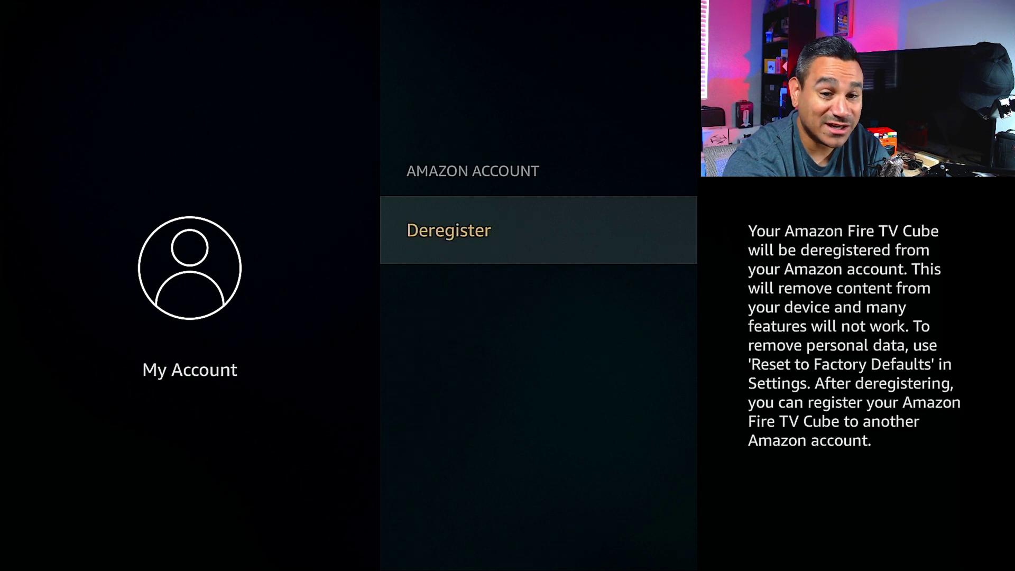
pyautogui.press('Escape')
pyautogui.press('Down')
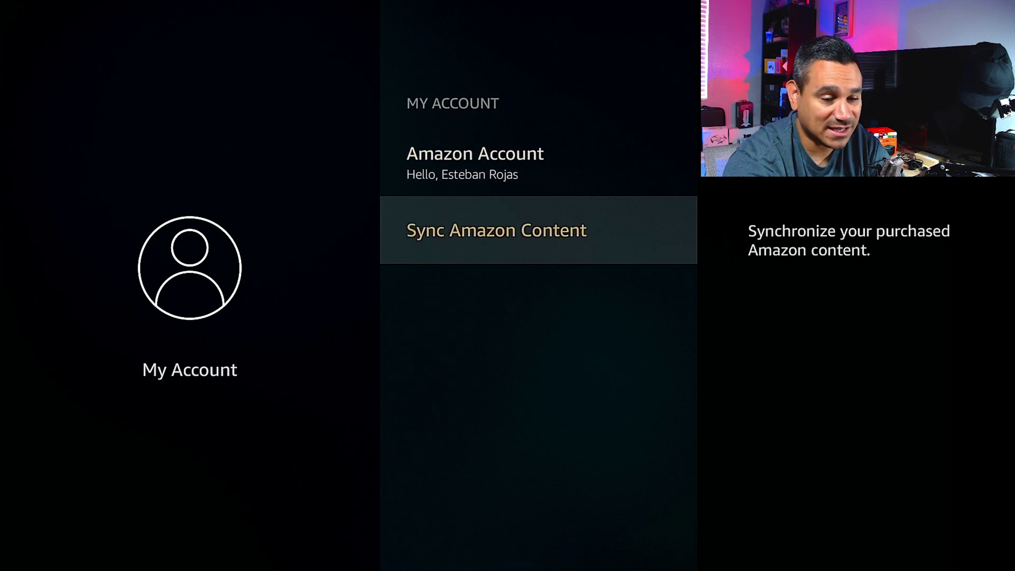
pyautogui.press('Escape')
pyautogui.press('Escape')
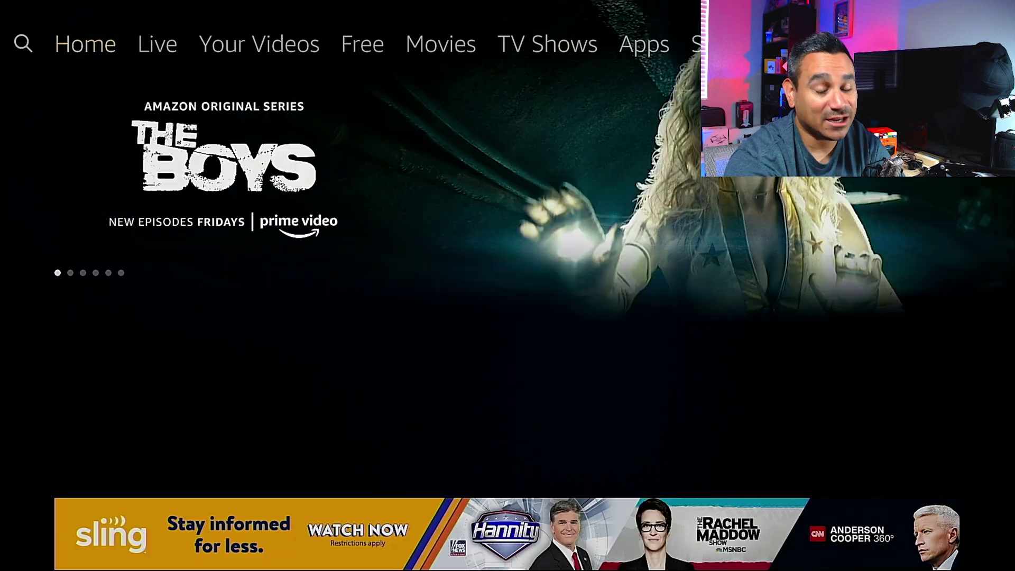
pyautogui.press('Down')
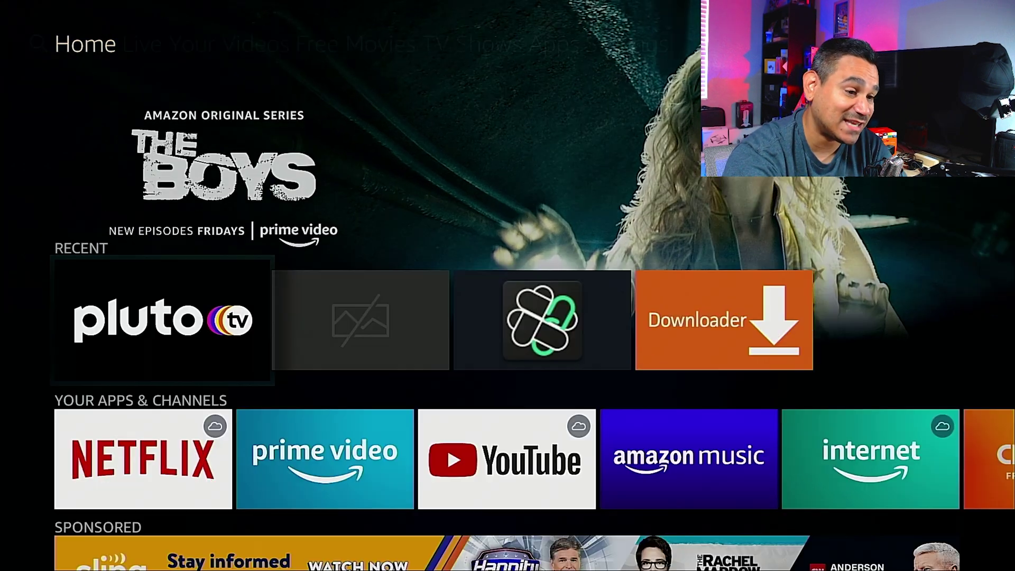